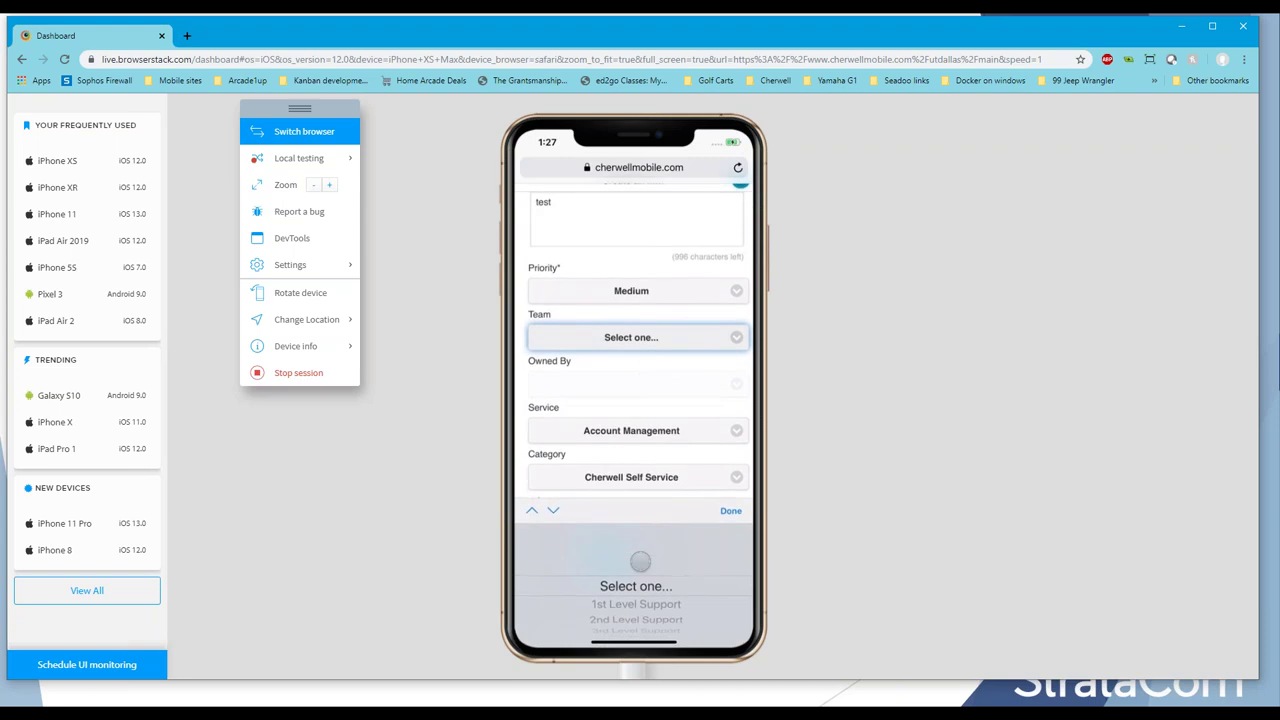
- Assign the new incident to the 1st Level Support team, choose its owner, and create the incident
drag(634, 605, 669, 566)
click(730, 511)
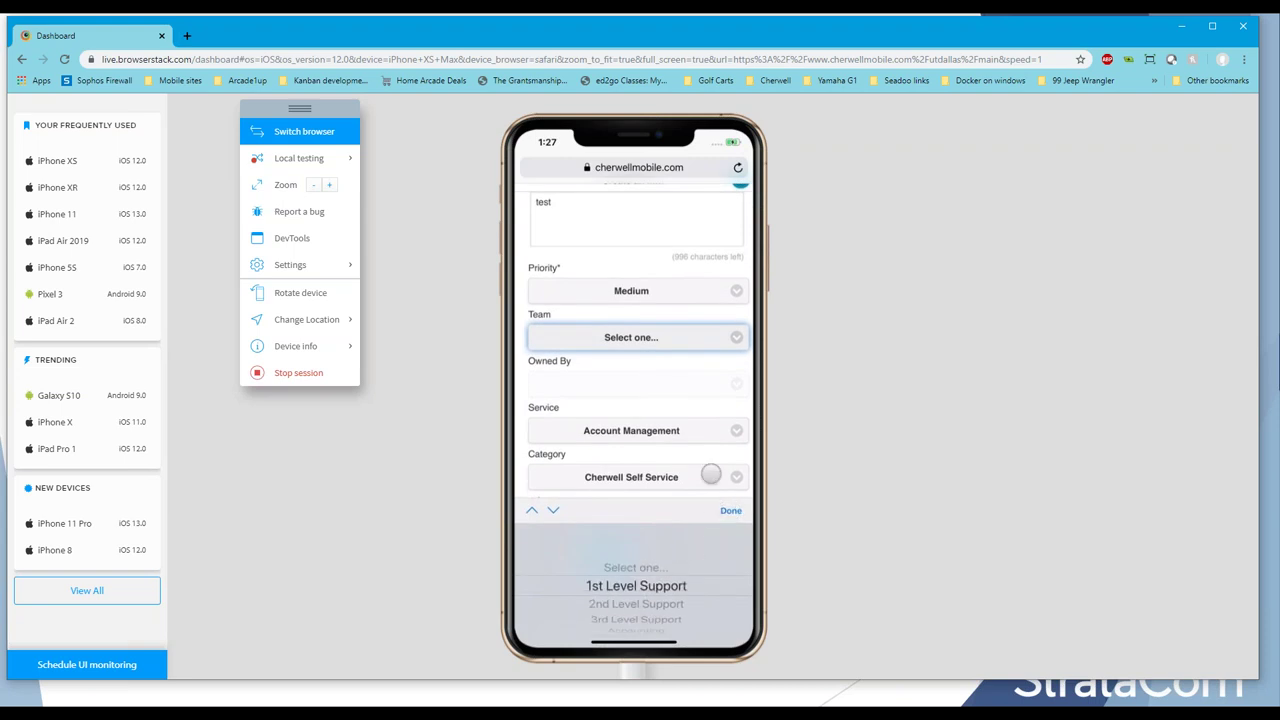
click(692, 398)
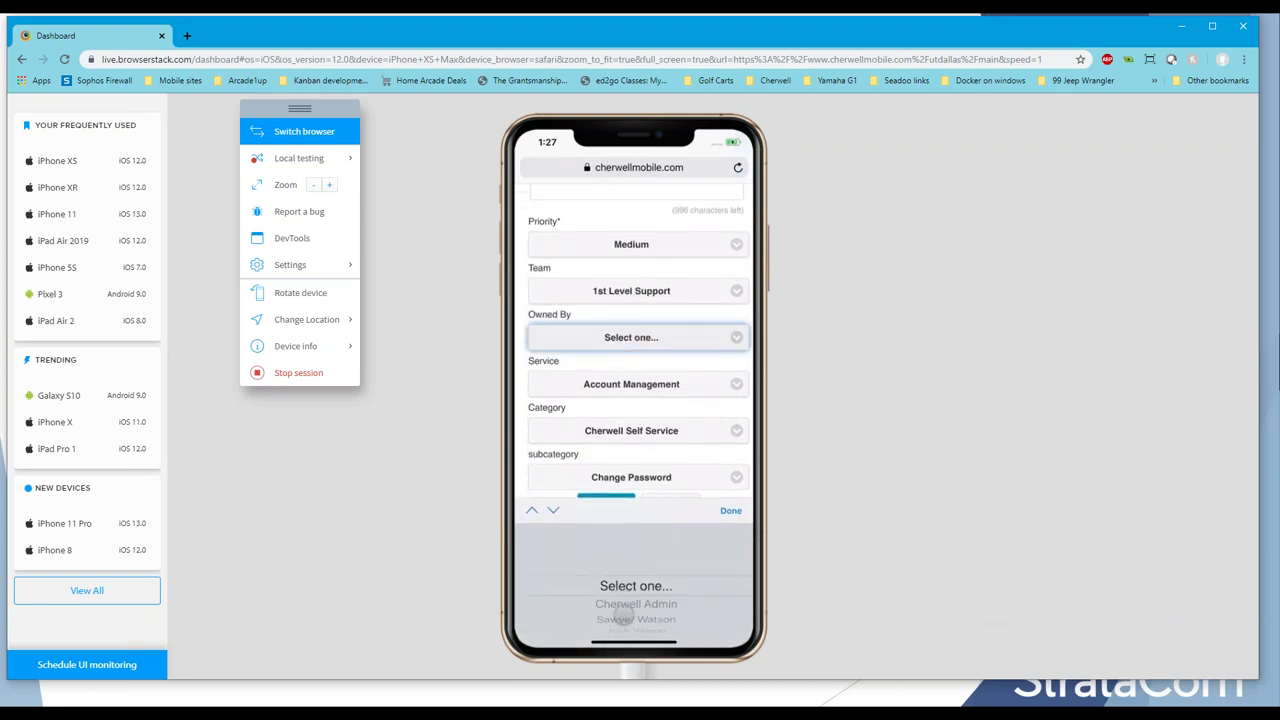
click(624, 617)
click(724, 517)
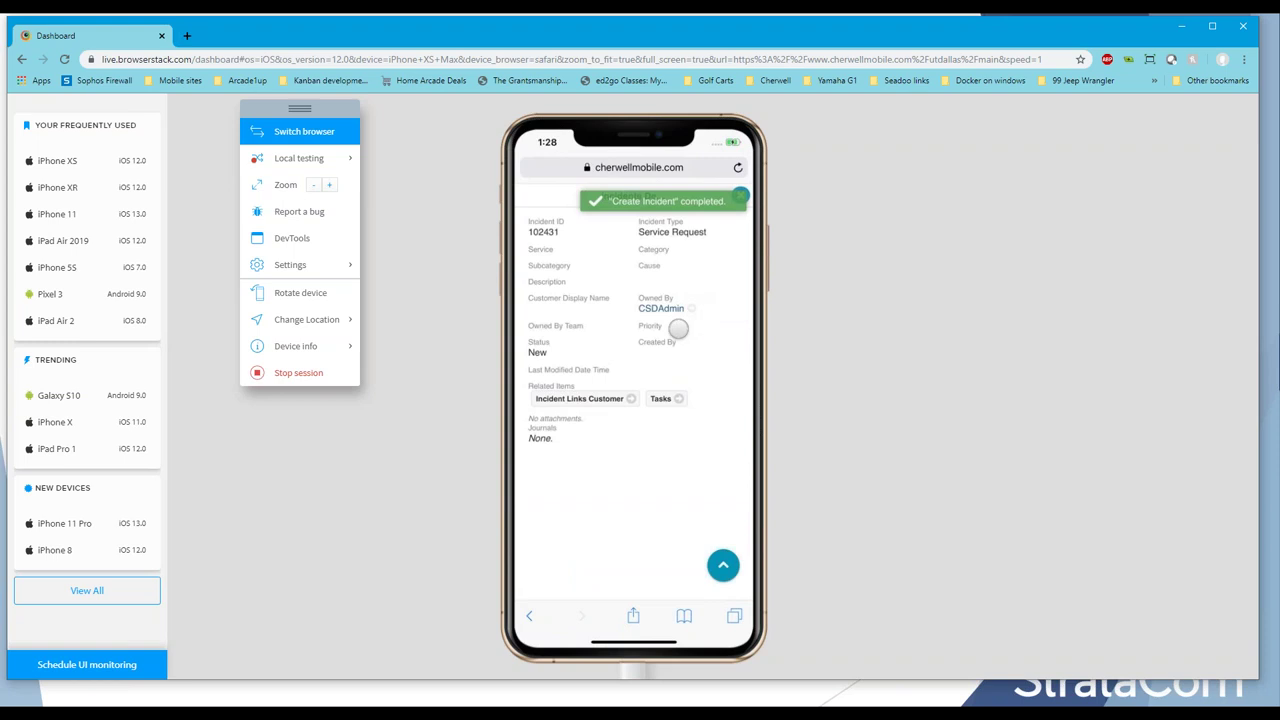
- View the actions available for the created incident and return to the mobile home page
click(723, 565)
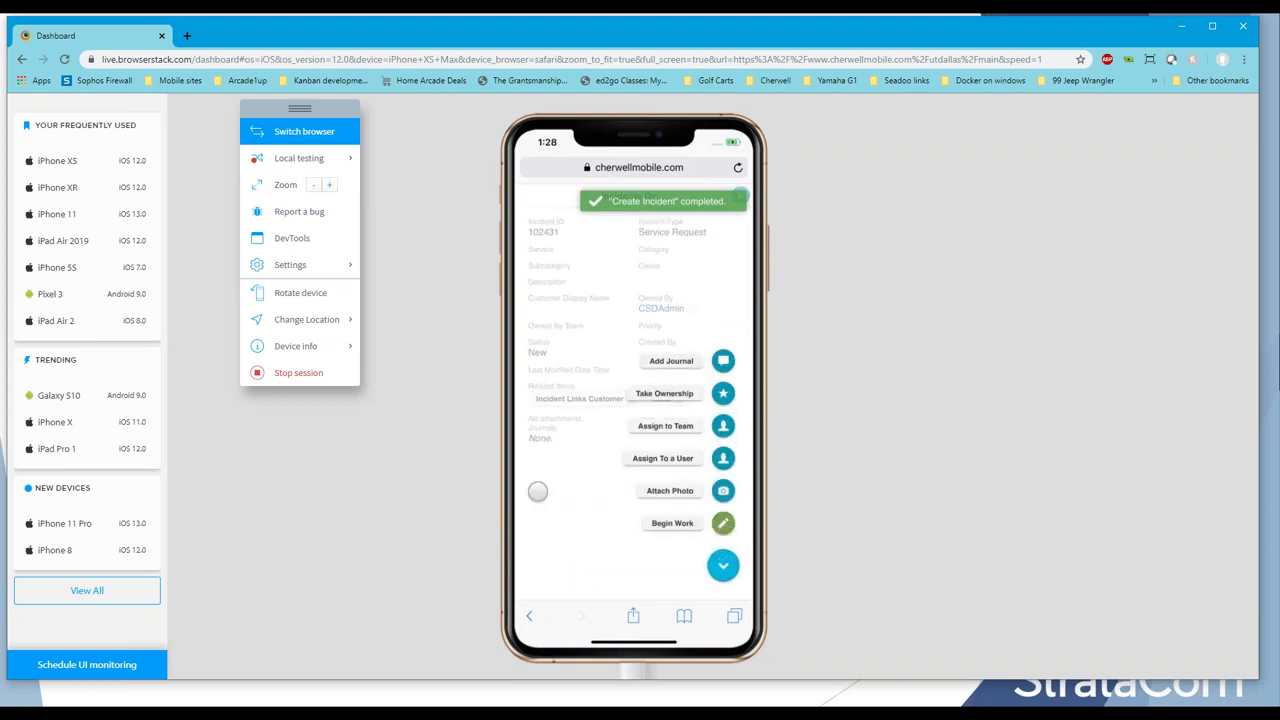
click(586, 322)
click(529, 616)
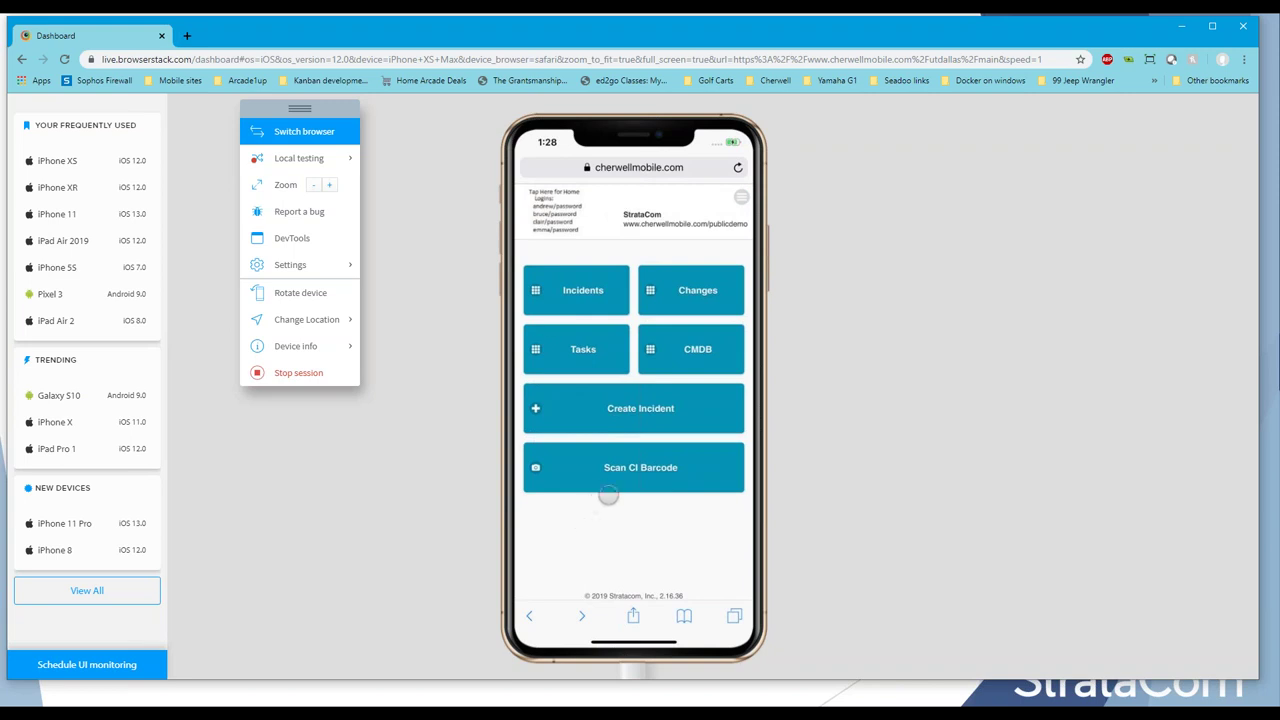
- Start the CI barcode scanner, allow it to access the camera, and cancel the scan
click(607, 470)
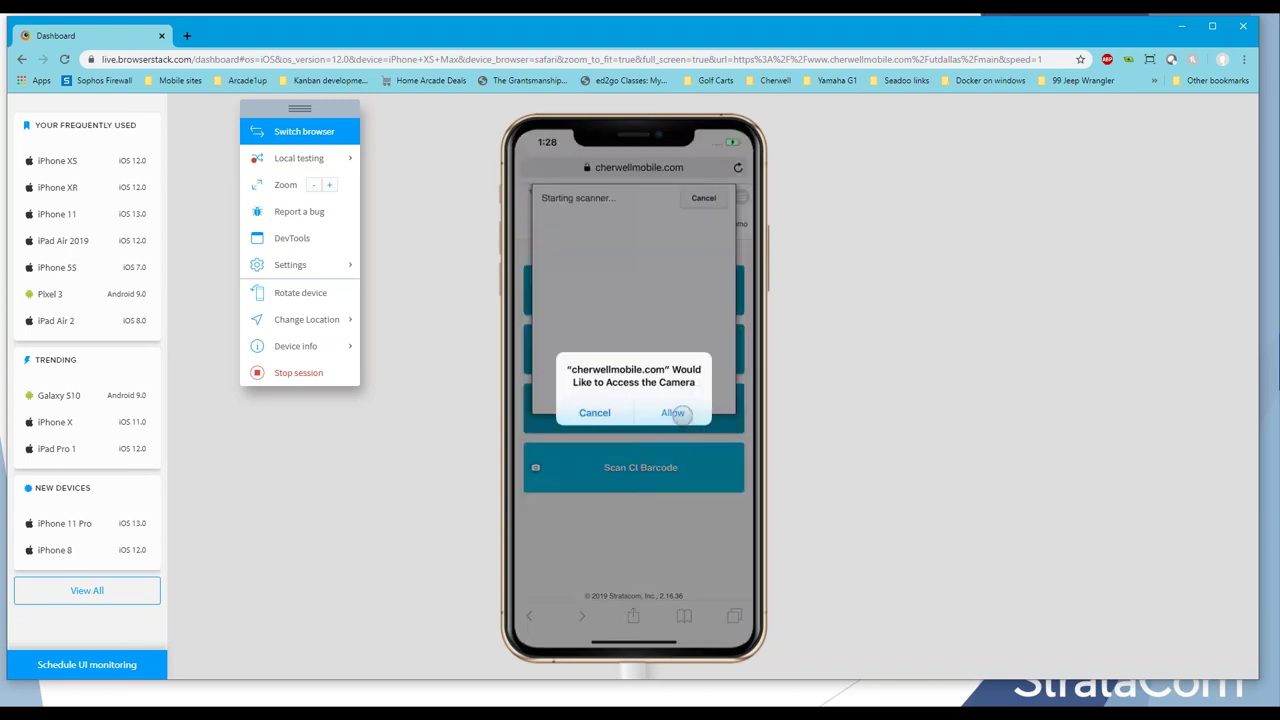
click(680, 415)
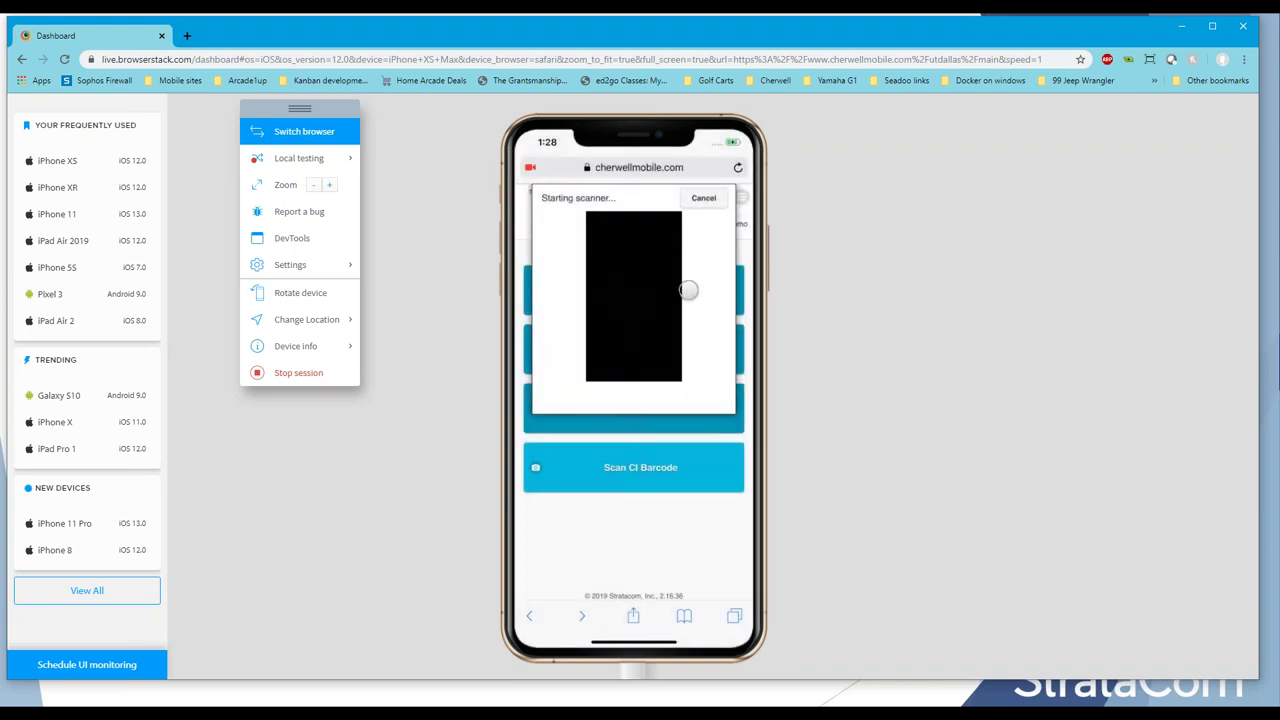
click(710, 199)
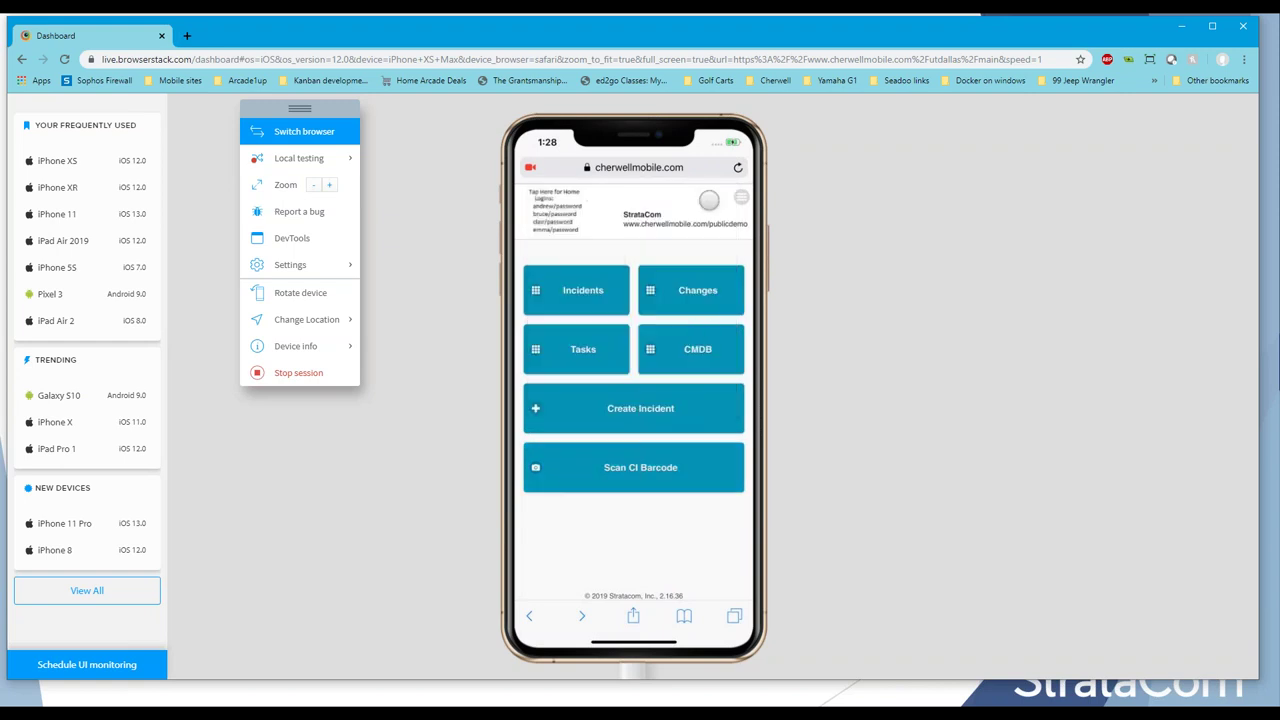
- Open the HP Deskjet 3989 asset from the CMDB and try to change its status
click(698, 347)
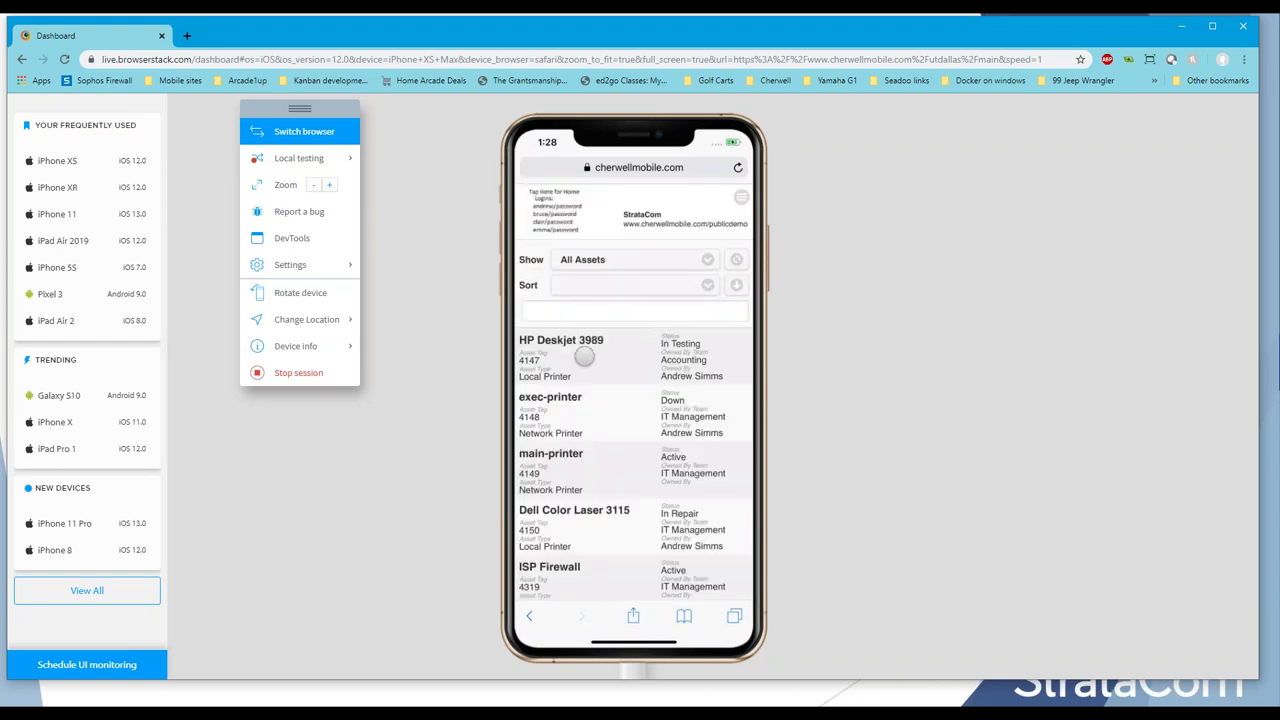
click(579, 385)
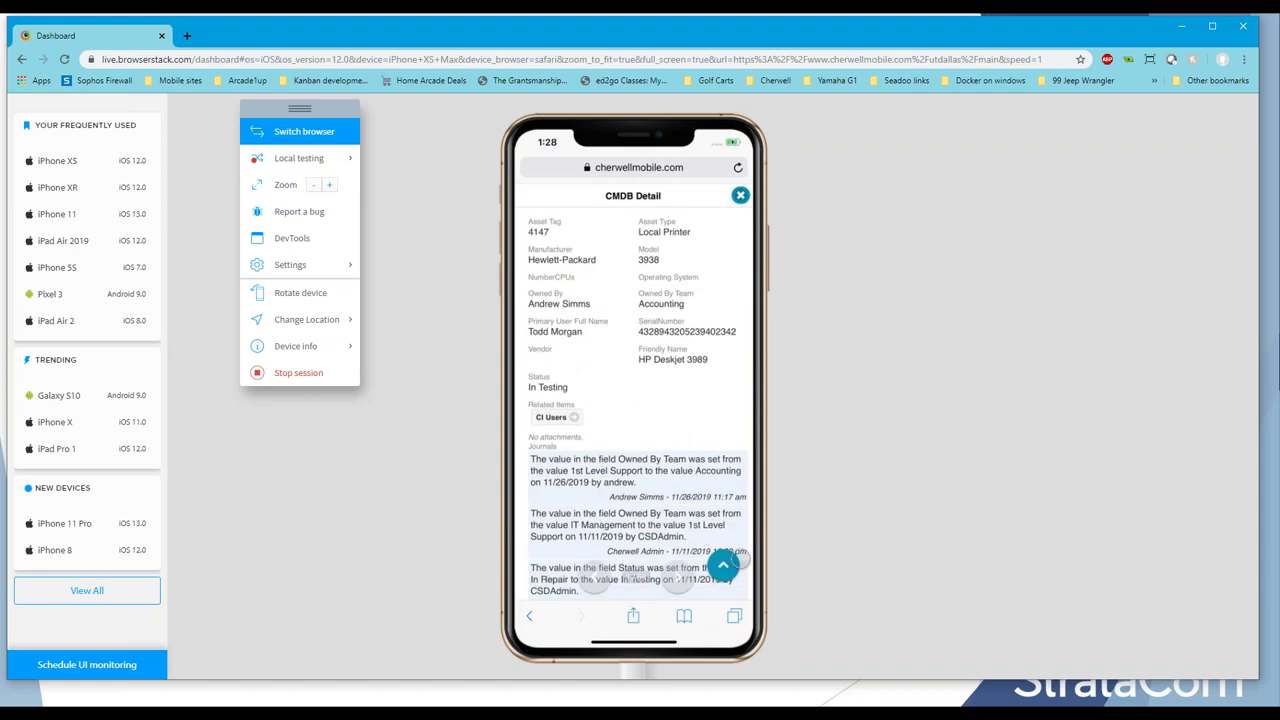
click(723, 566)
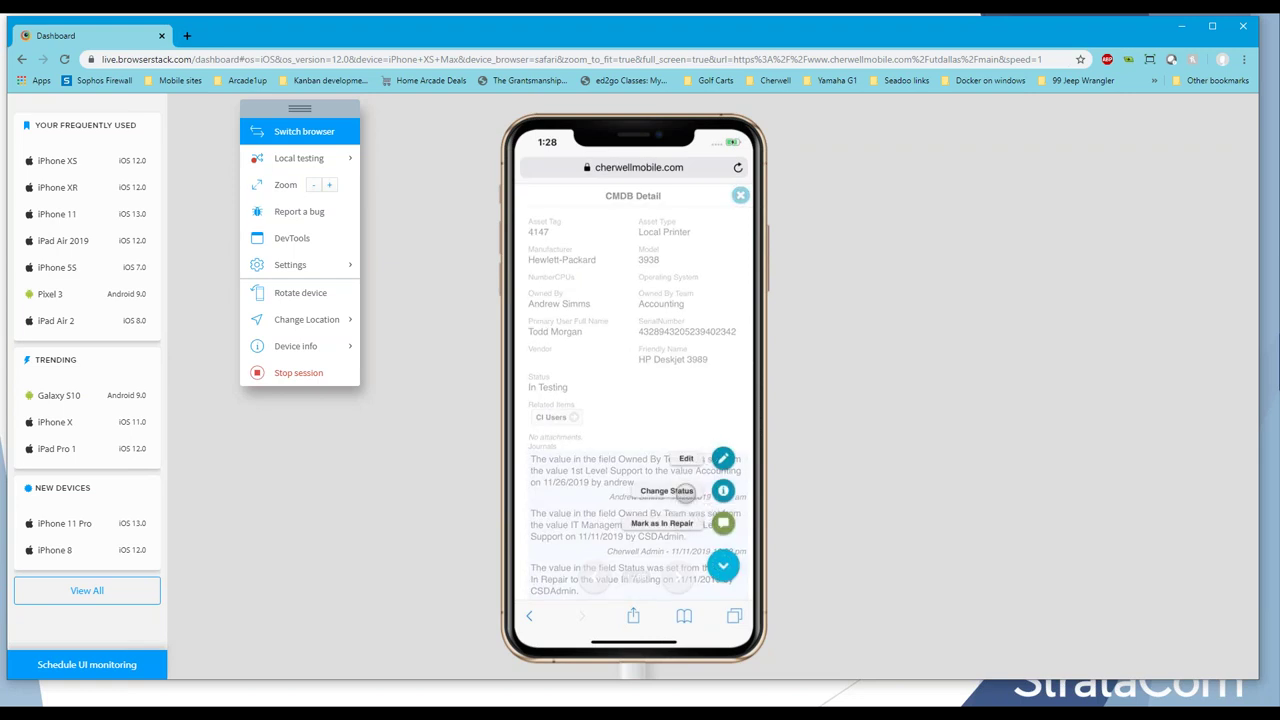
click(720, 490)
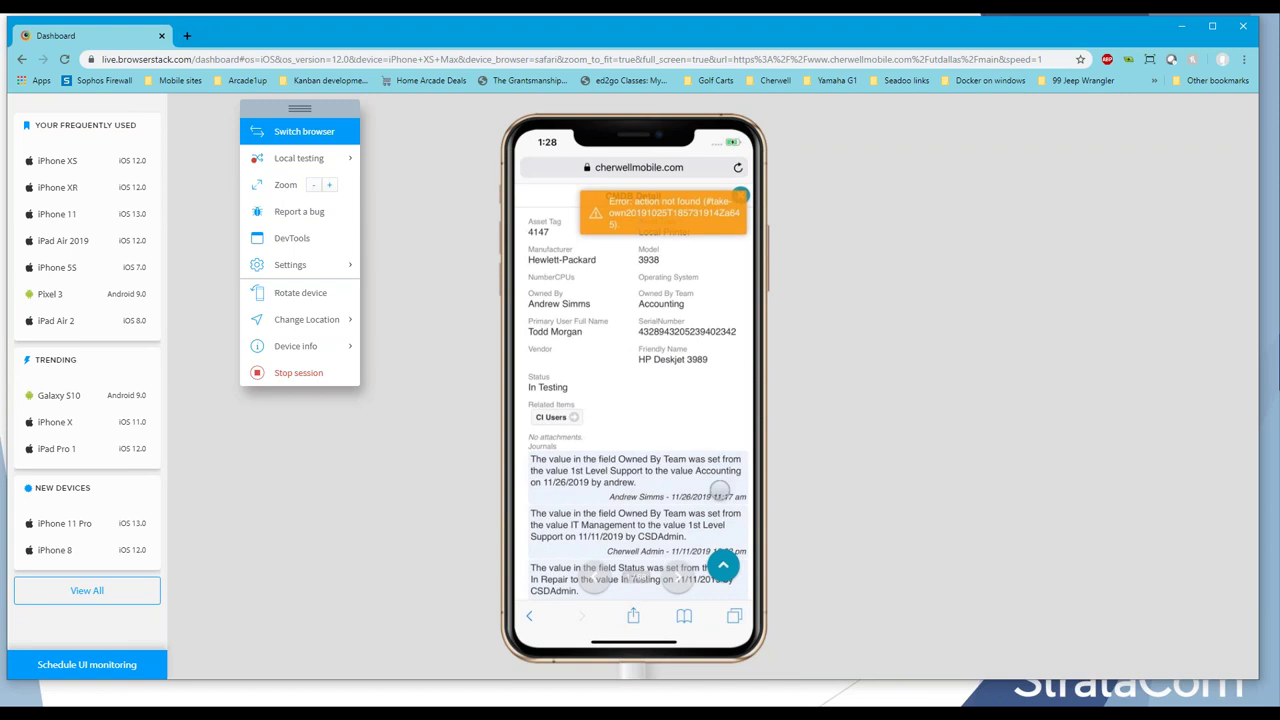
click(723, 566)
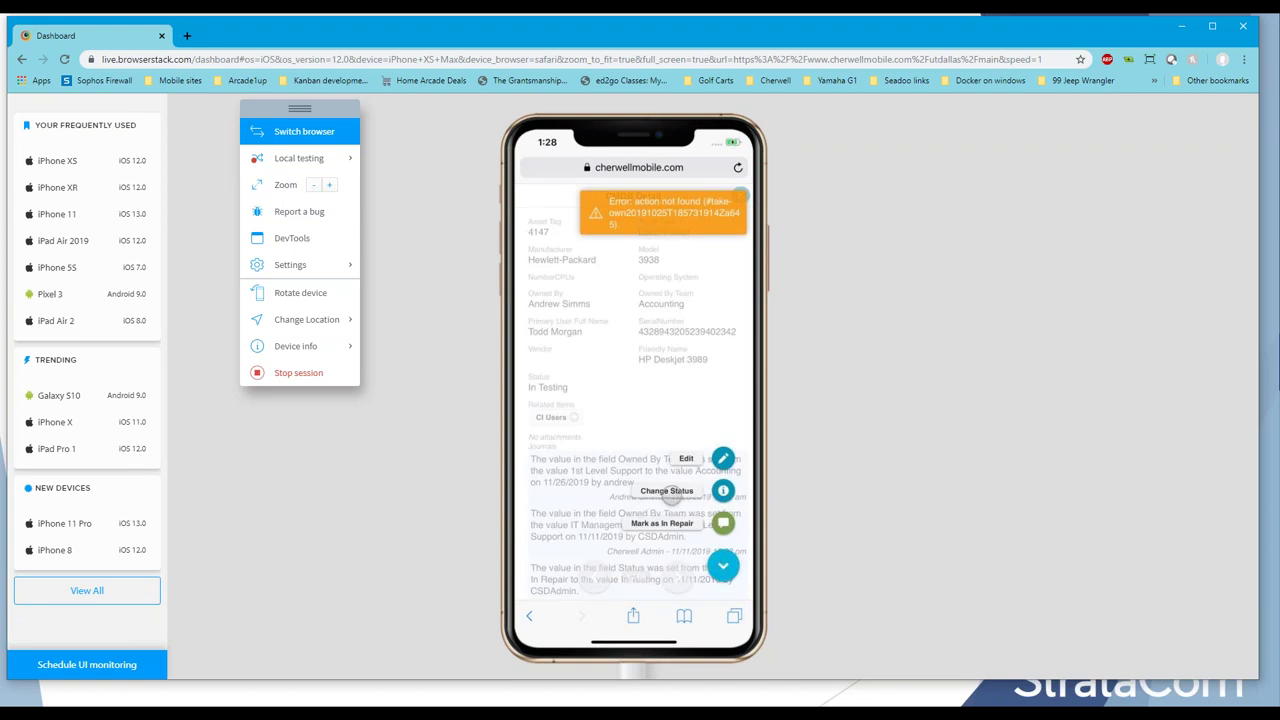
click(670, 491)
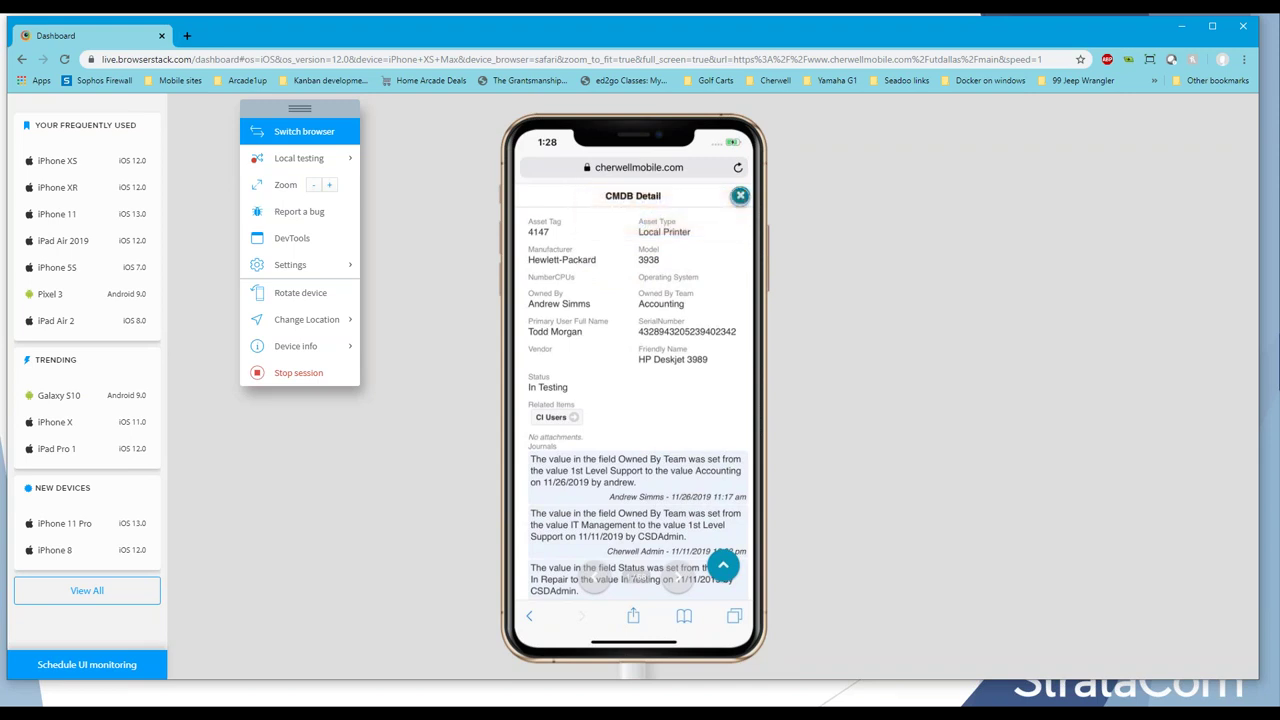
click(740, 195)
click(558, 215)
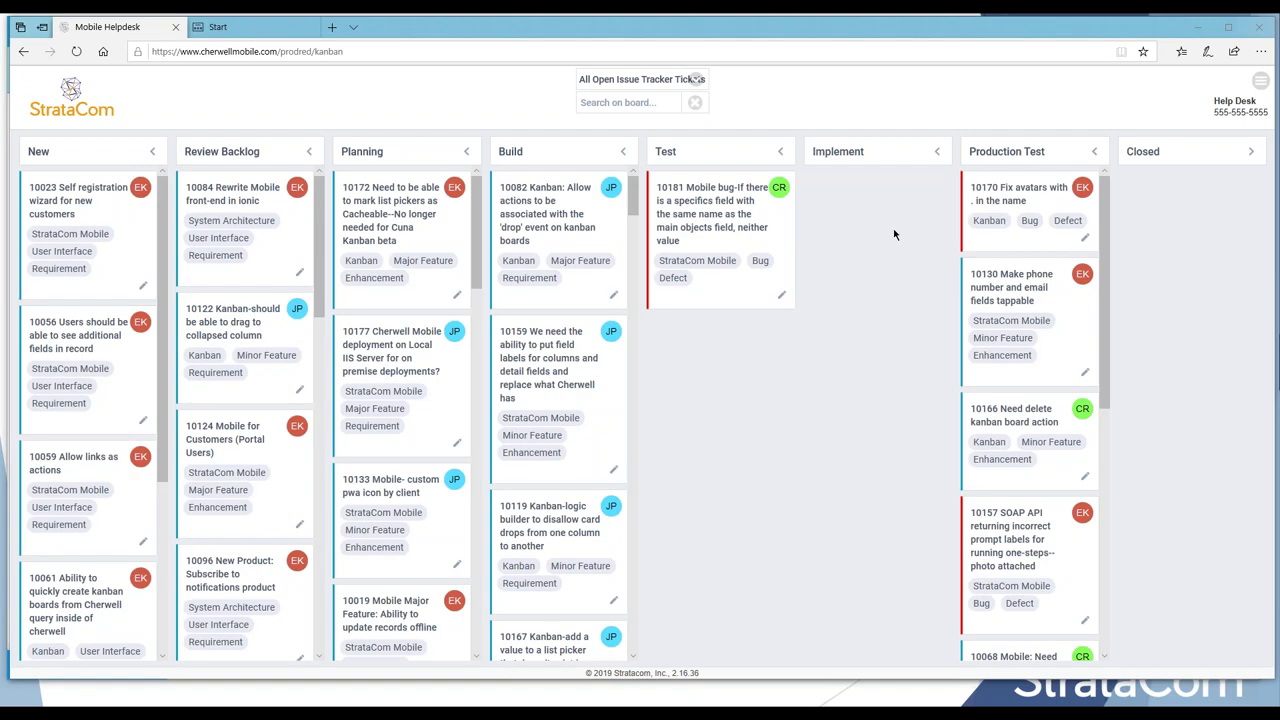
- Collapse the Implement and Closed columns on the kanban board and expand Implement again
click(853, 157)
click(1200, 158)
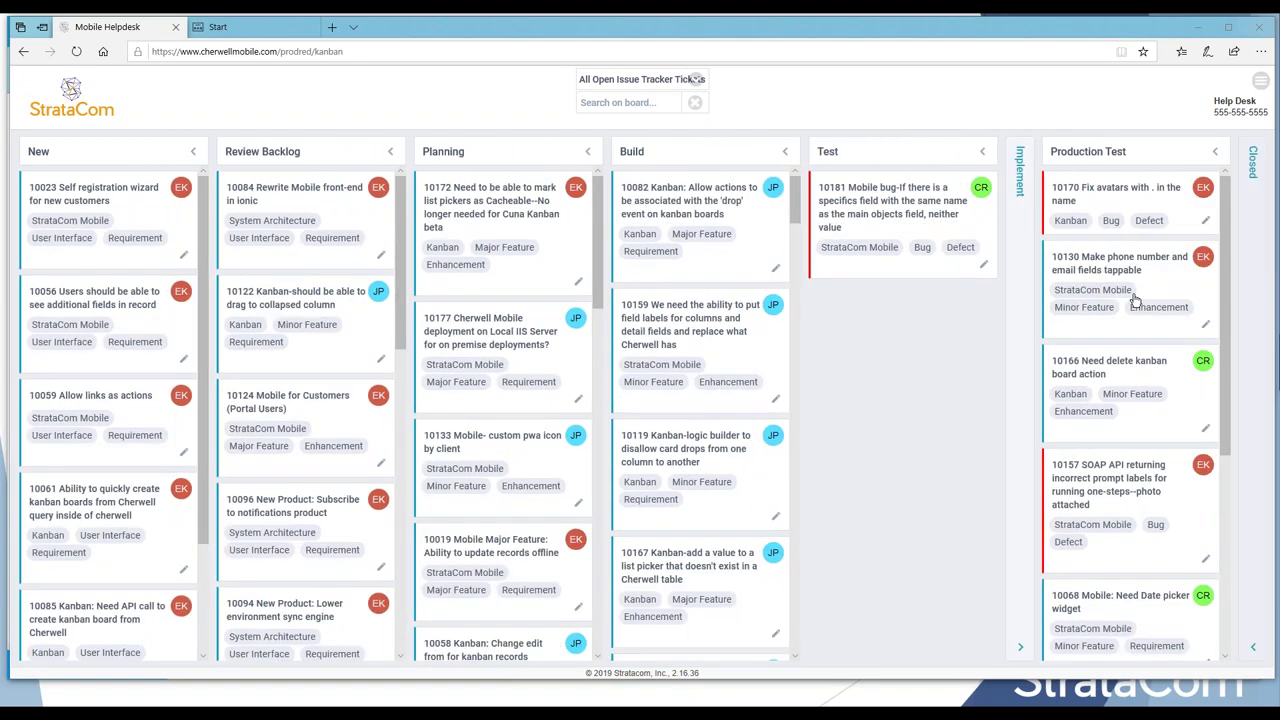
click(1021, 216)
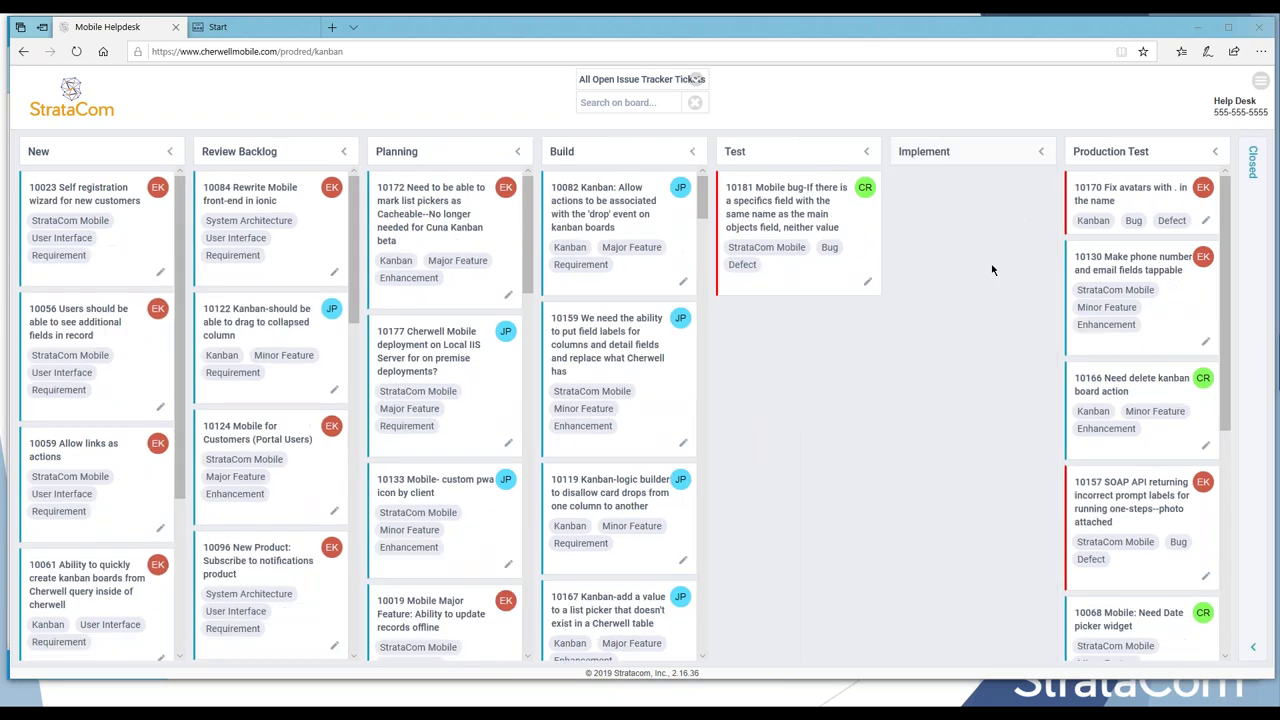
- Move card 10181 from Test to Implement and card 10023 from New to Review Backlog
drag(790, 200, 945, 218)
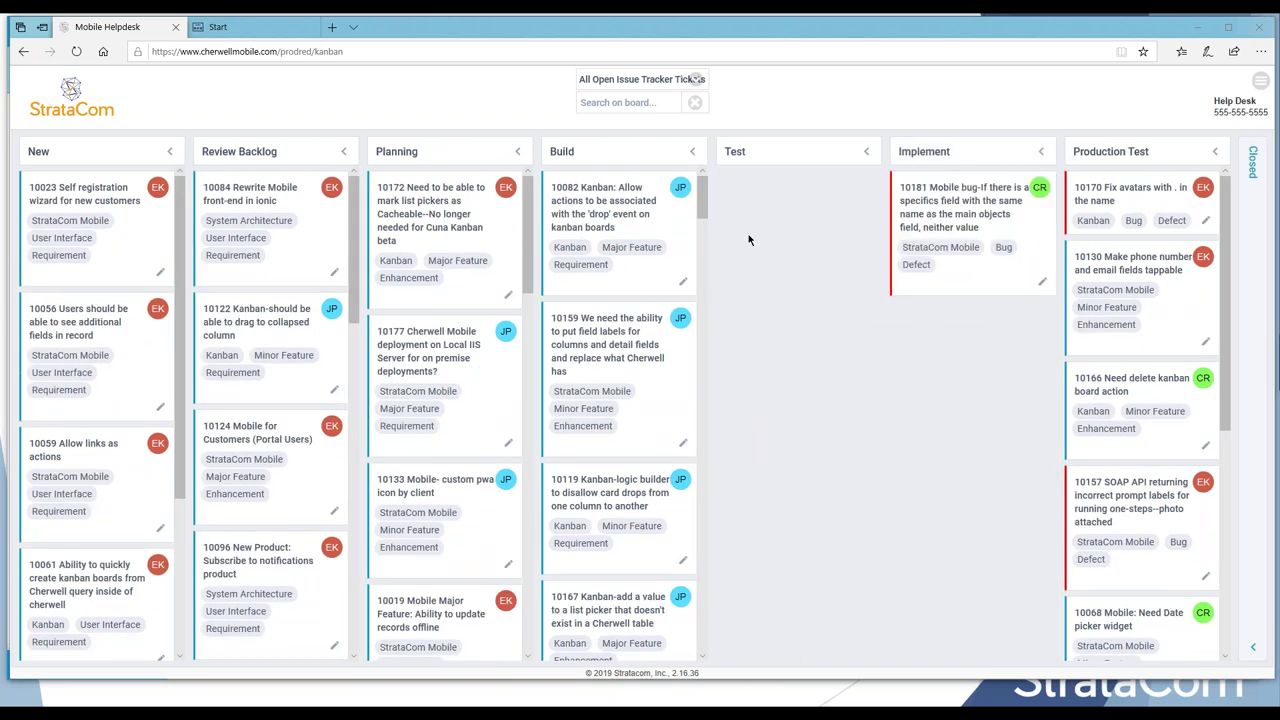
drag(69, 200, 240, 200)
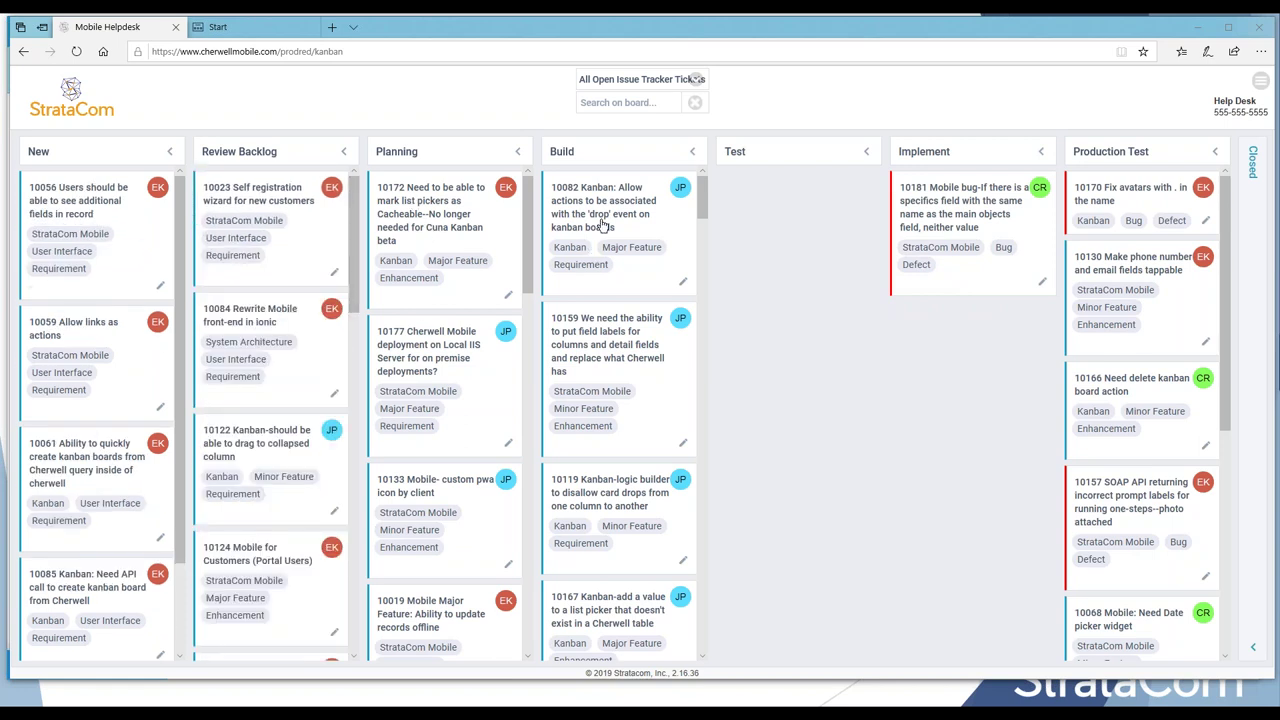
- Collapse the Planning and Test columns on the kanban board
scroll(609, 243, down, 1)
scroll(612, 250, up, 1)
scroll(623, 440, down, 1)
click(396, 158)
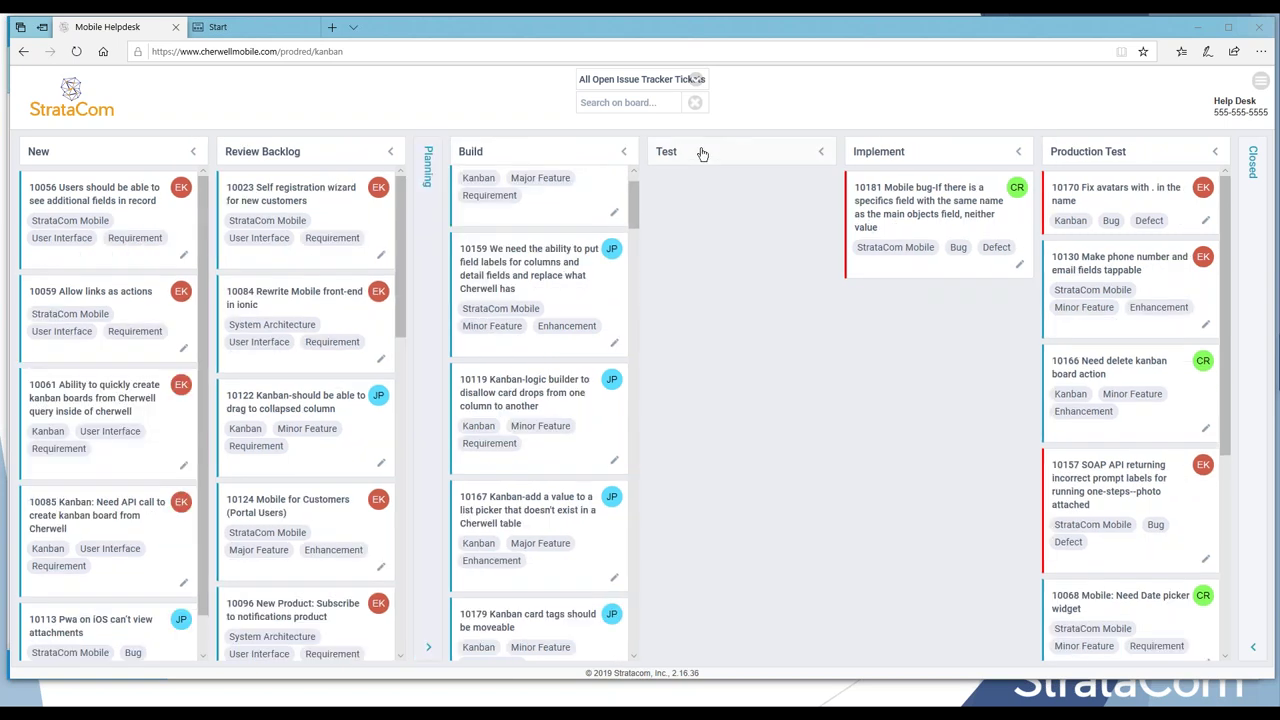
click(700, 155)
- View the owner choices for card 10119 in the Build column without changing its owner
scroll(694, 380, down, 2)
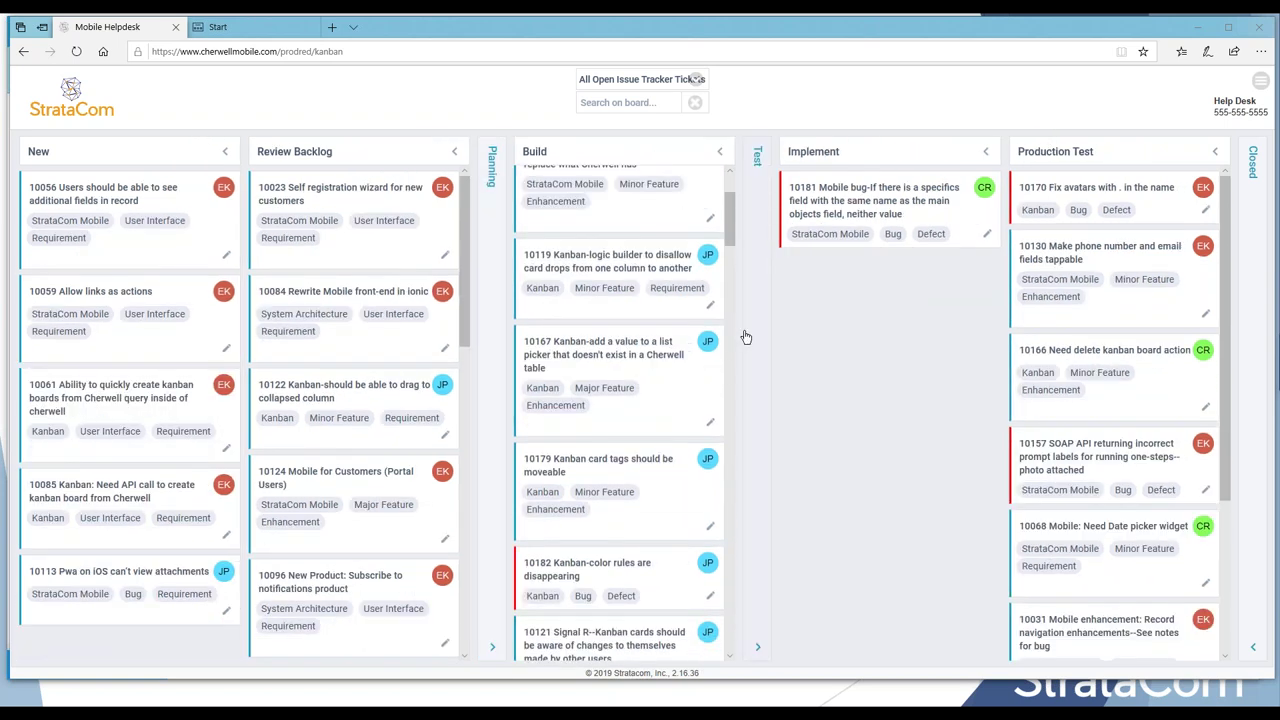
click(707, 258)
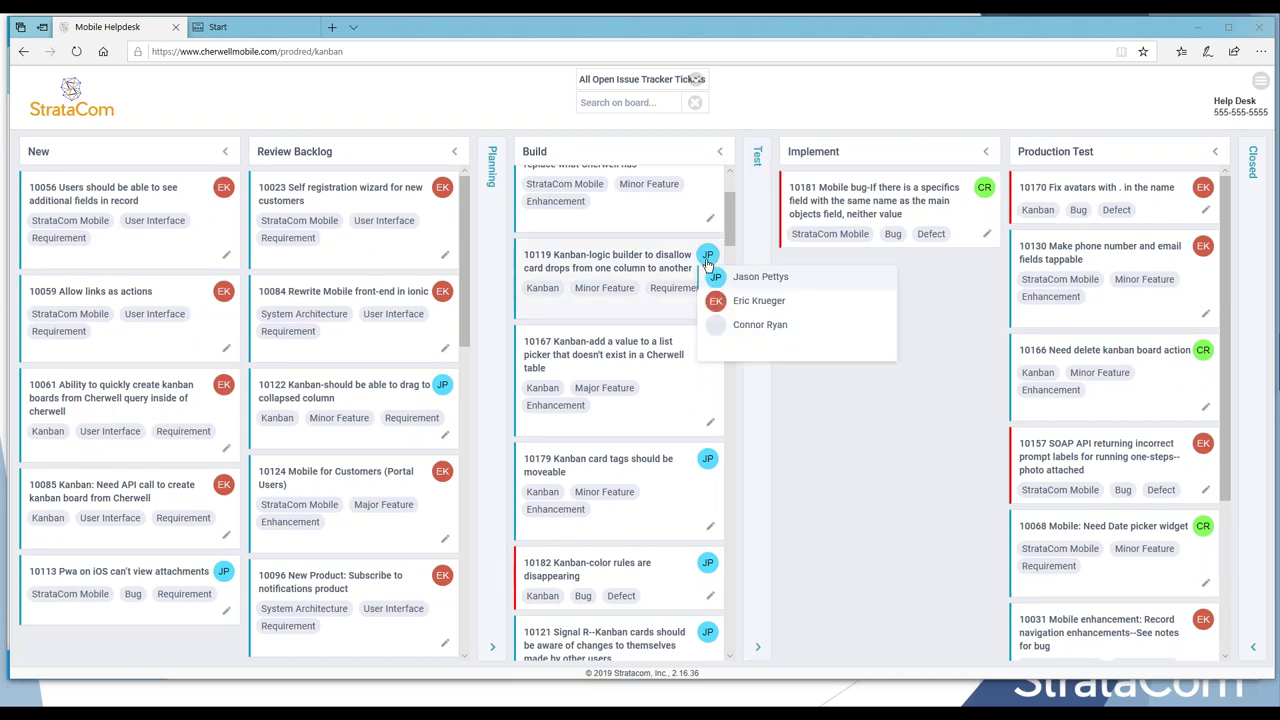
click(689, 386)
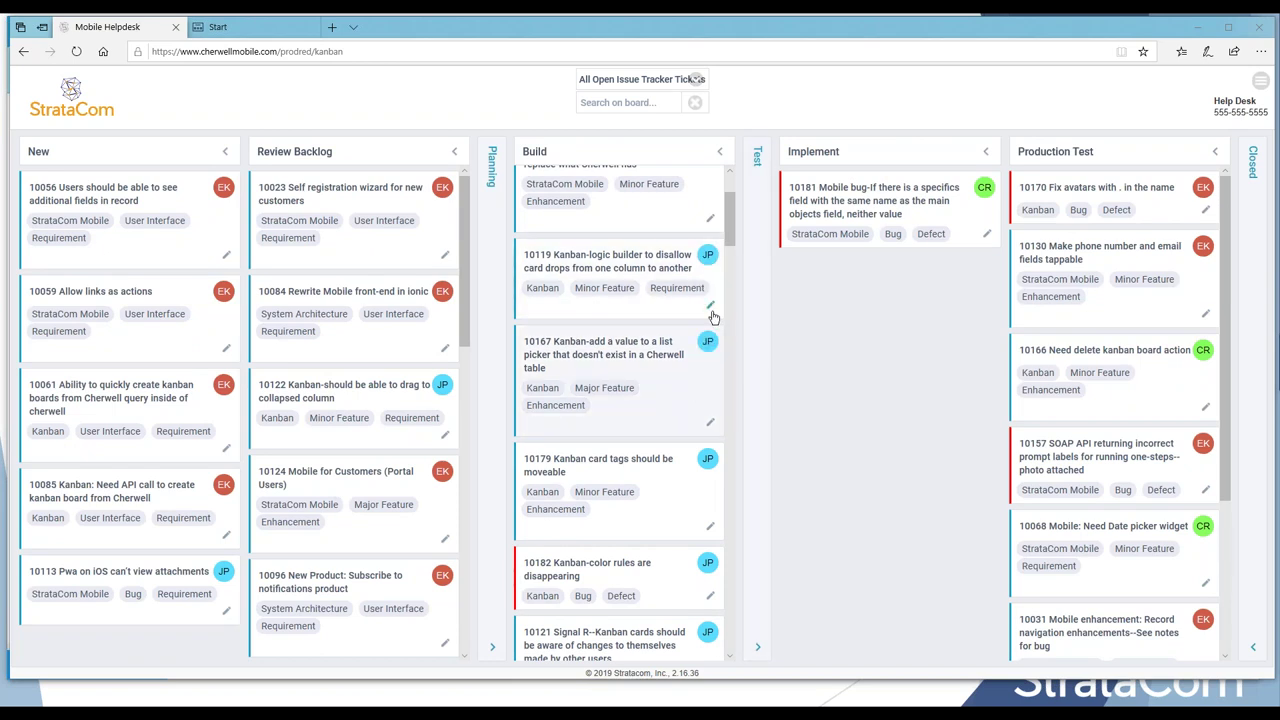
- Search the kanban board for "button" and clear the search
click(661, 100)
text(mobi)
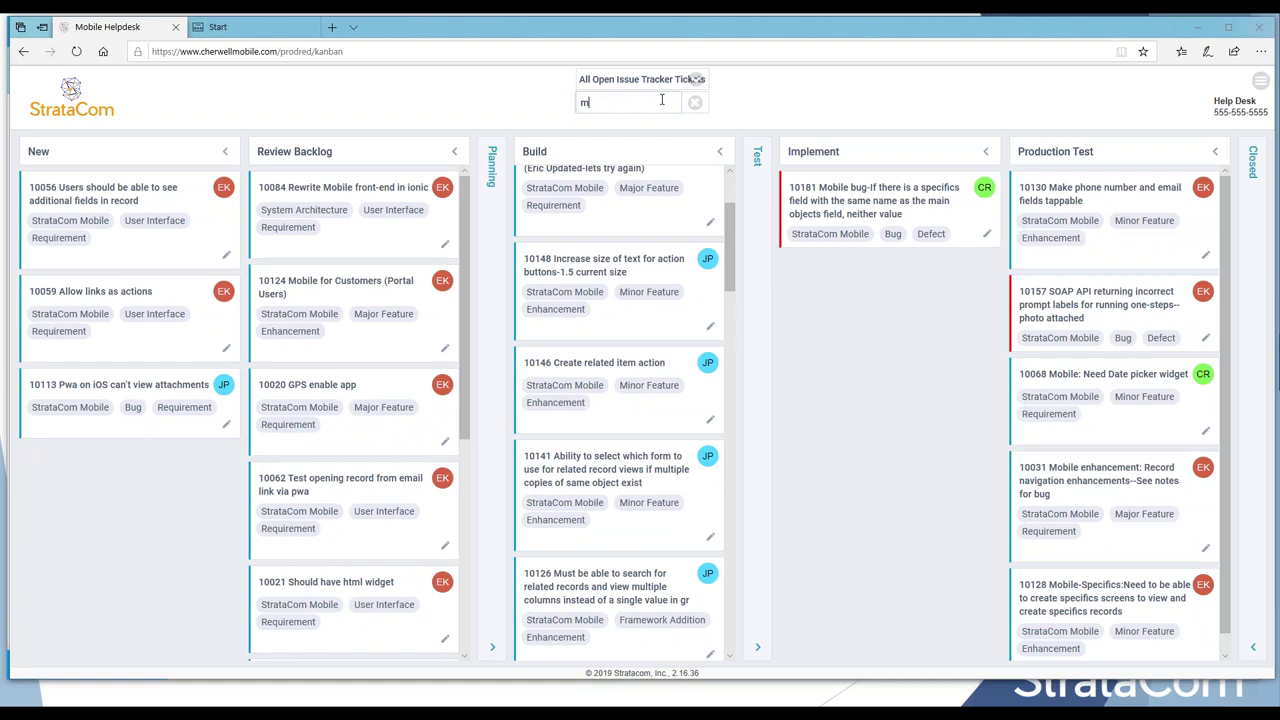
key(BackSpace)
key(BackSpace)
text(bi)
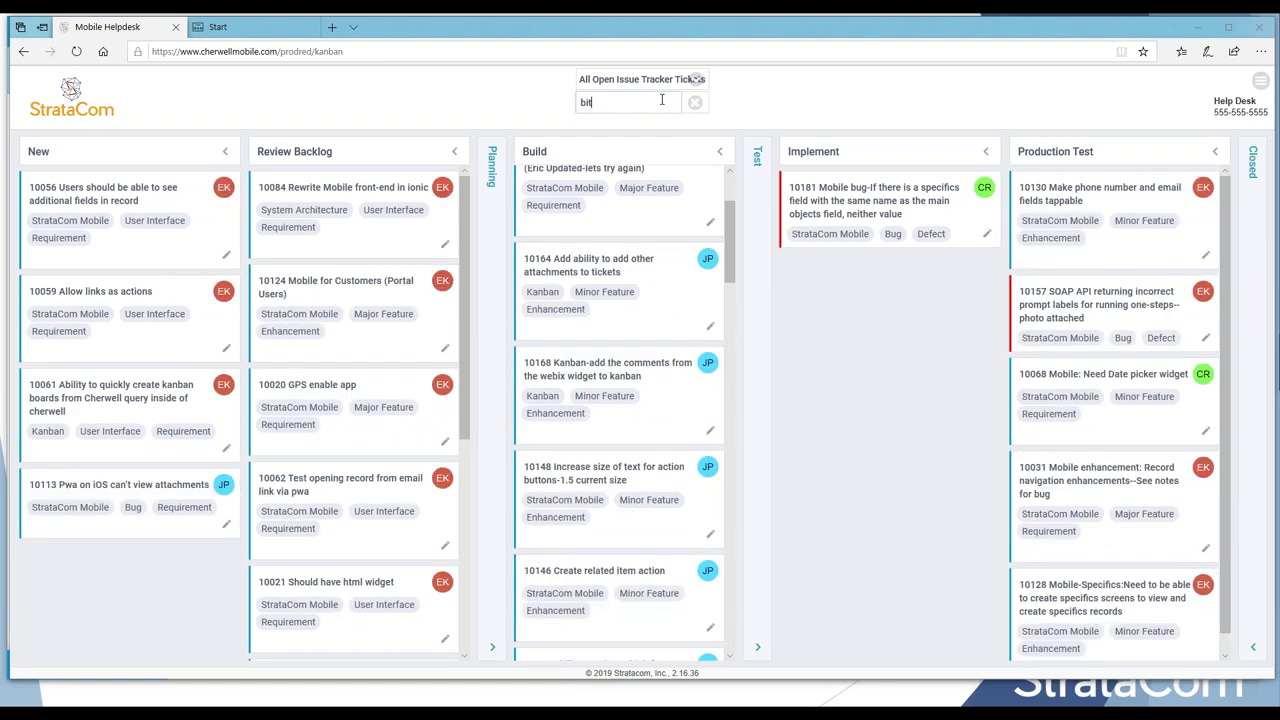
text(utton)
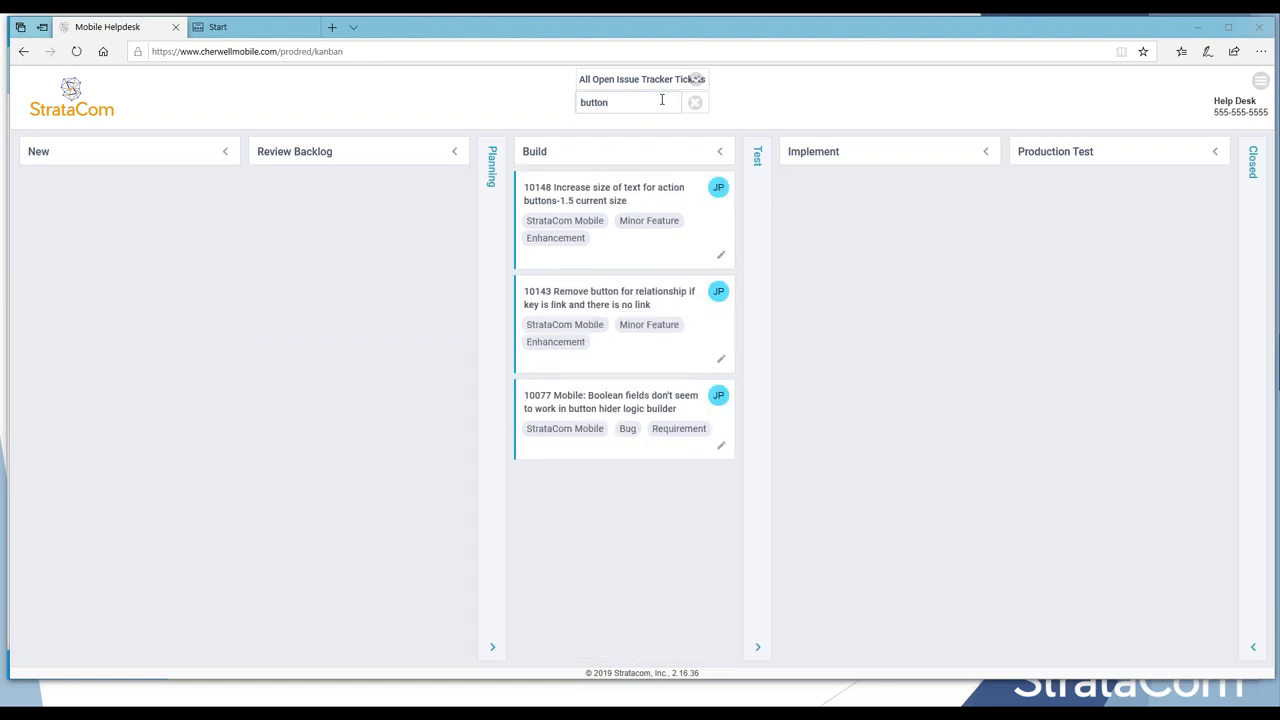
click(695, 103)
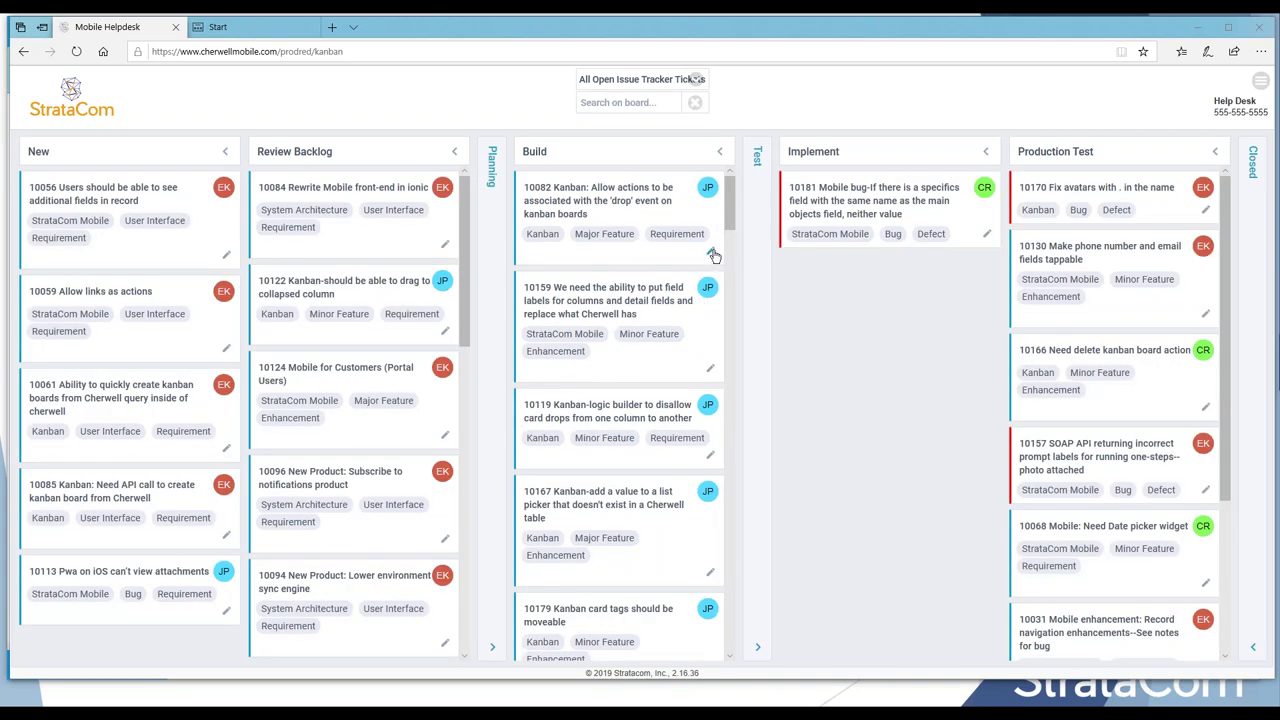
- Open the details of card 10082 in Build, view its available actions, and close the details
click(711, 251)
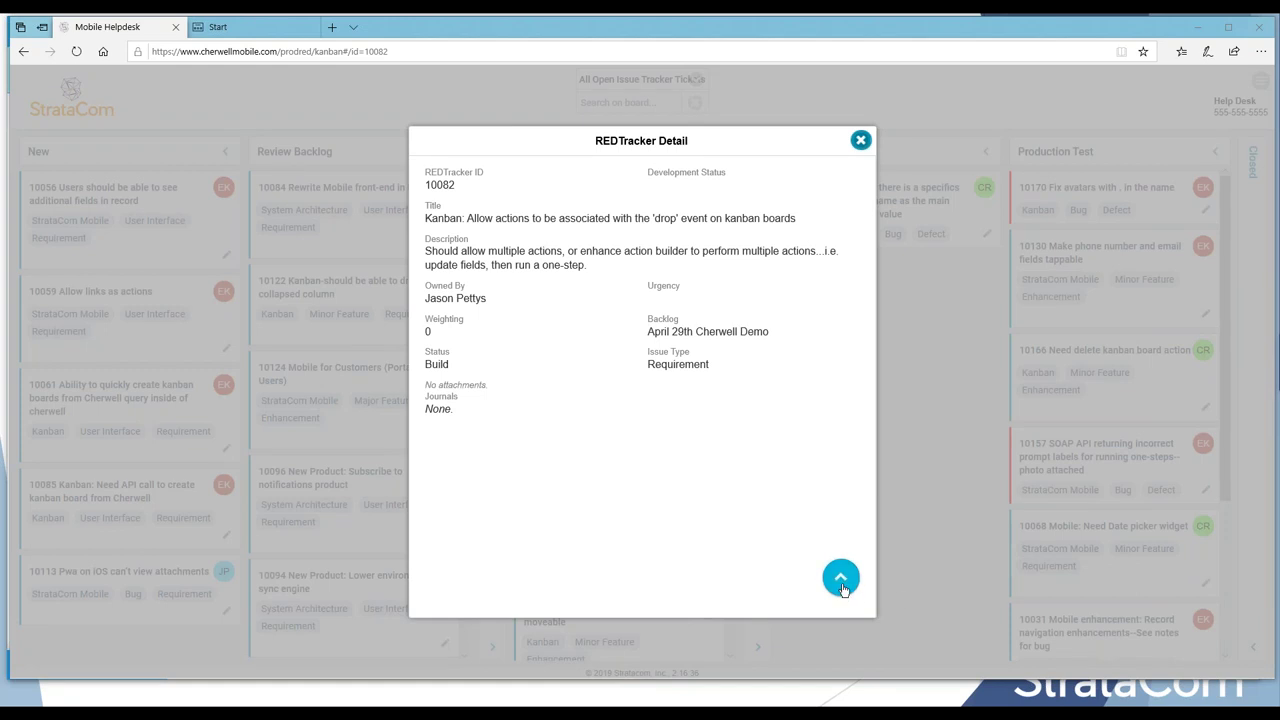
click(841, 582)
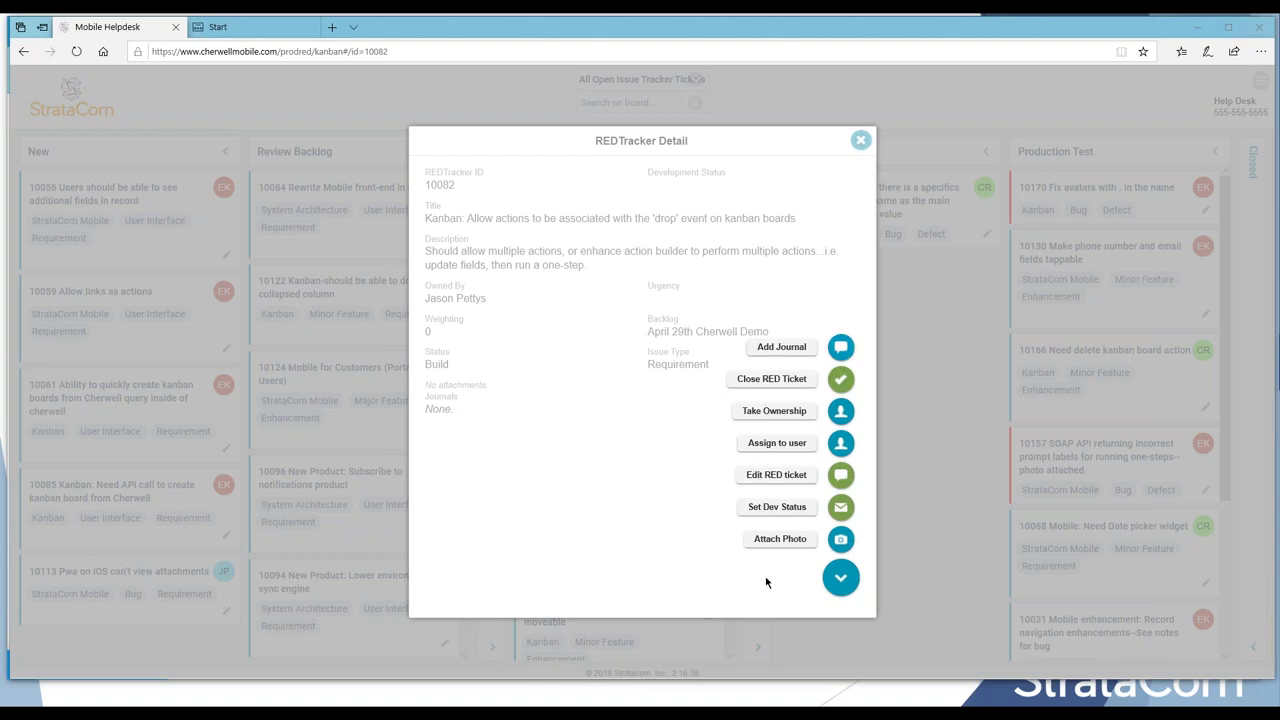
click(841, 577)
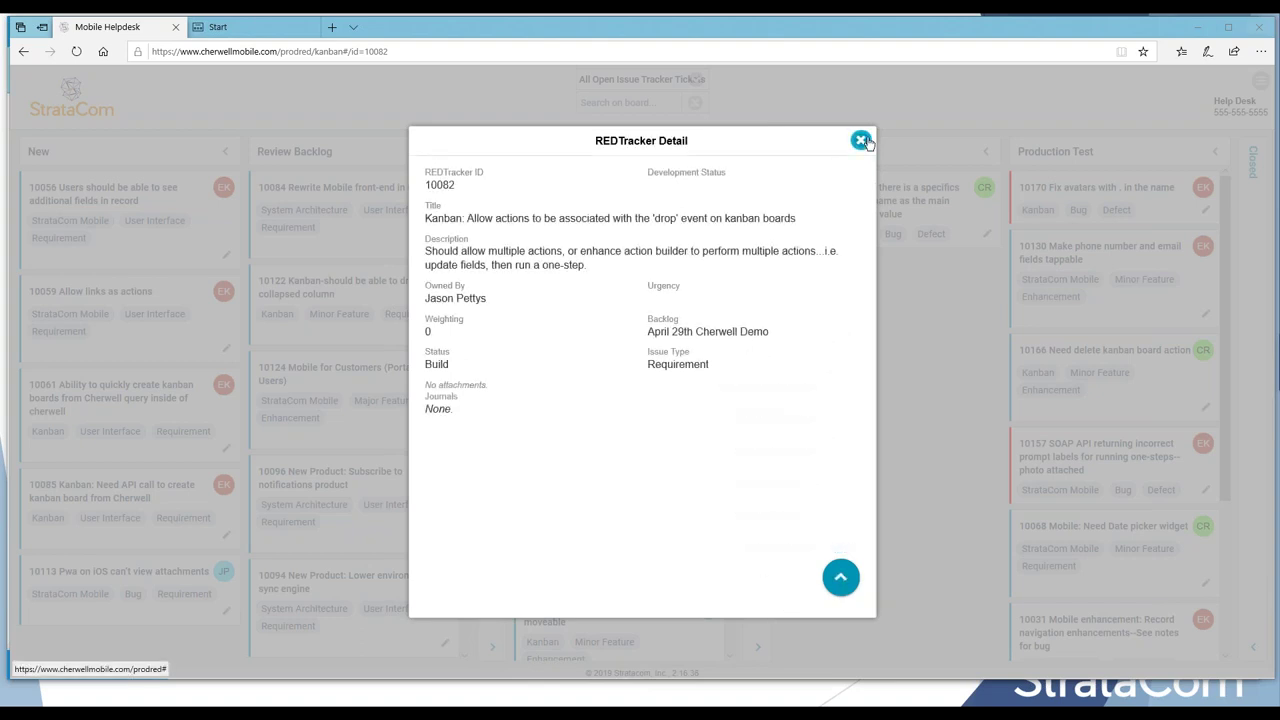
click(860, 140)
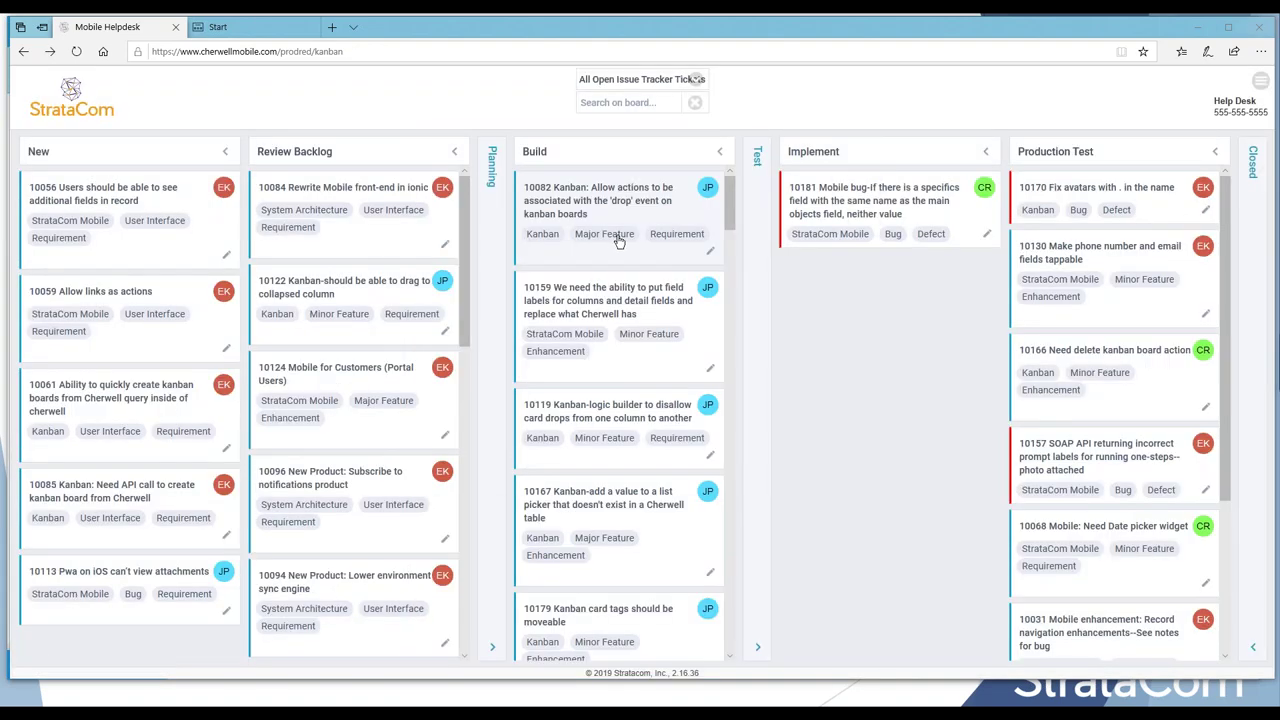
- Move card 10181 from Implement back to the expanded Test column, and expand the Planning column
click(765, 188)
drag(925, 199, 762, 201)
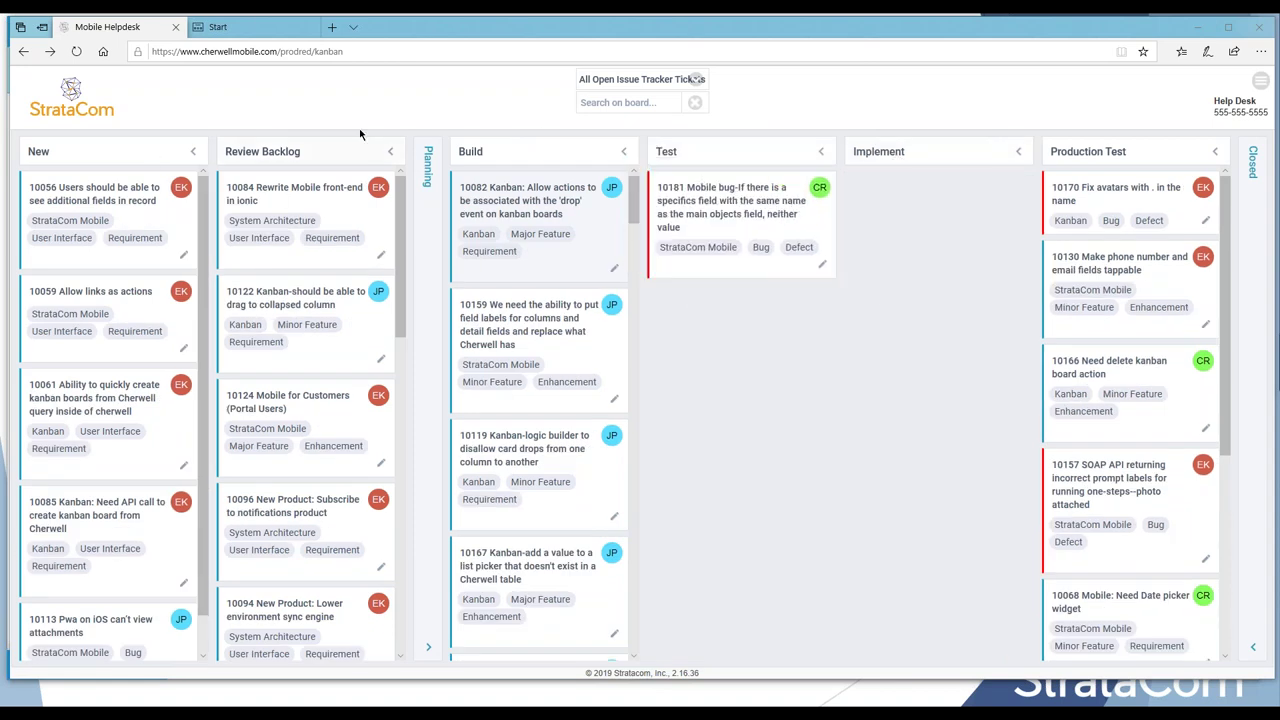
click(433, 180)
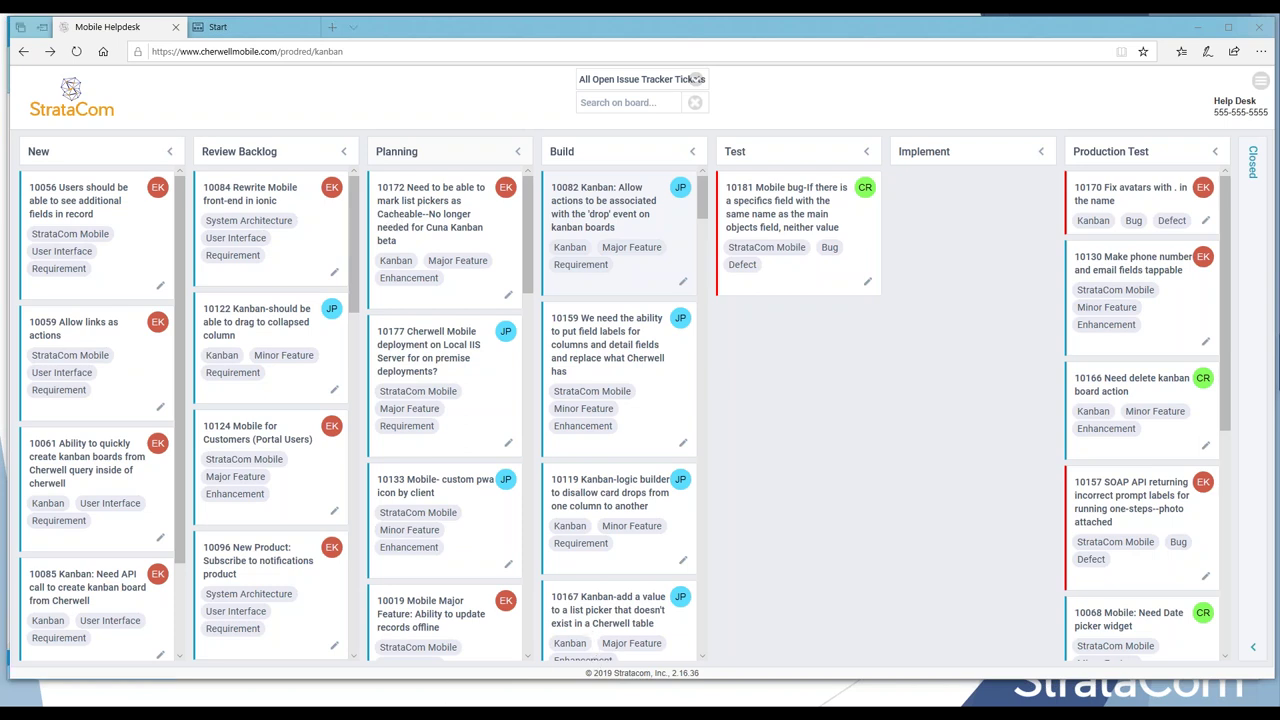
- Open the details of card 10181 in the Test column, view its available actions, and close the details
click(847, 551)
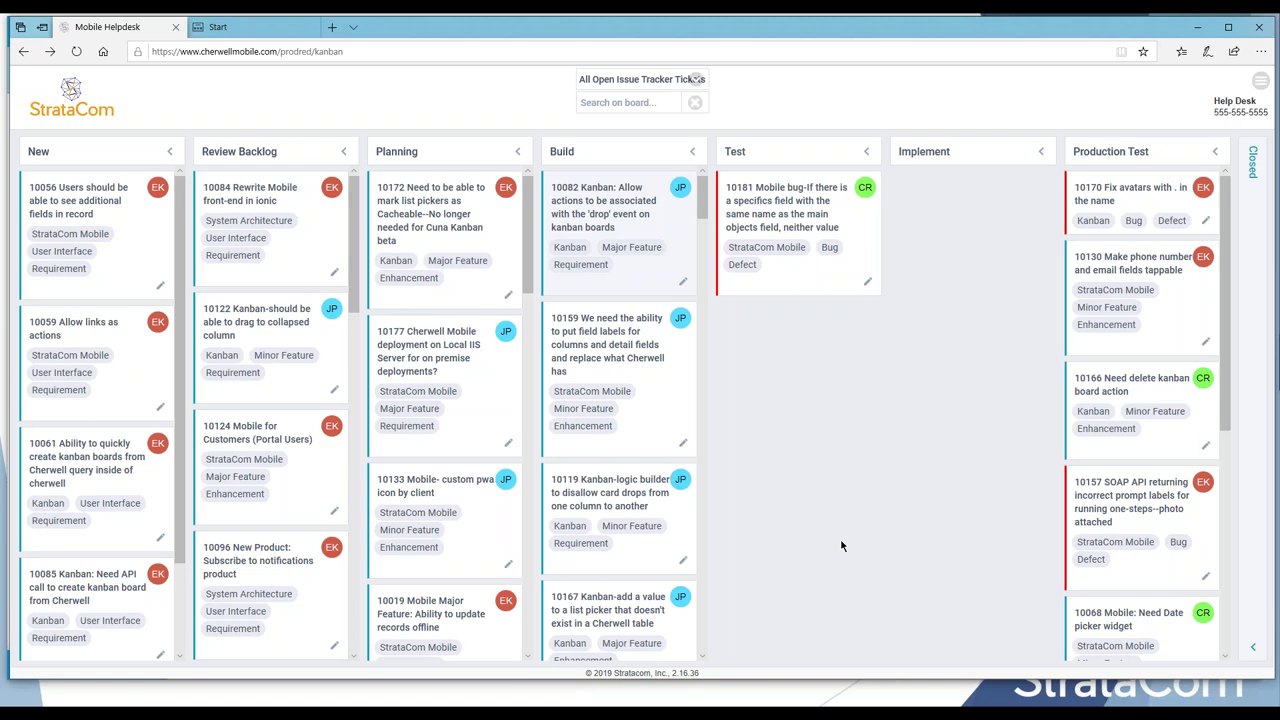
click(867, 285)
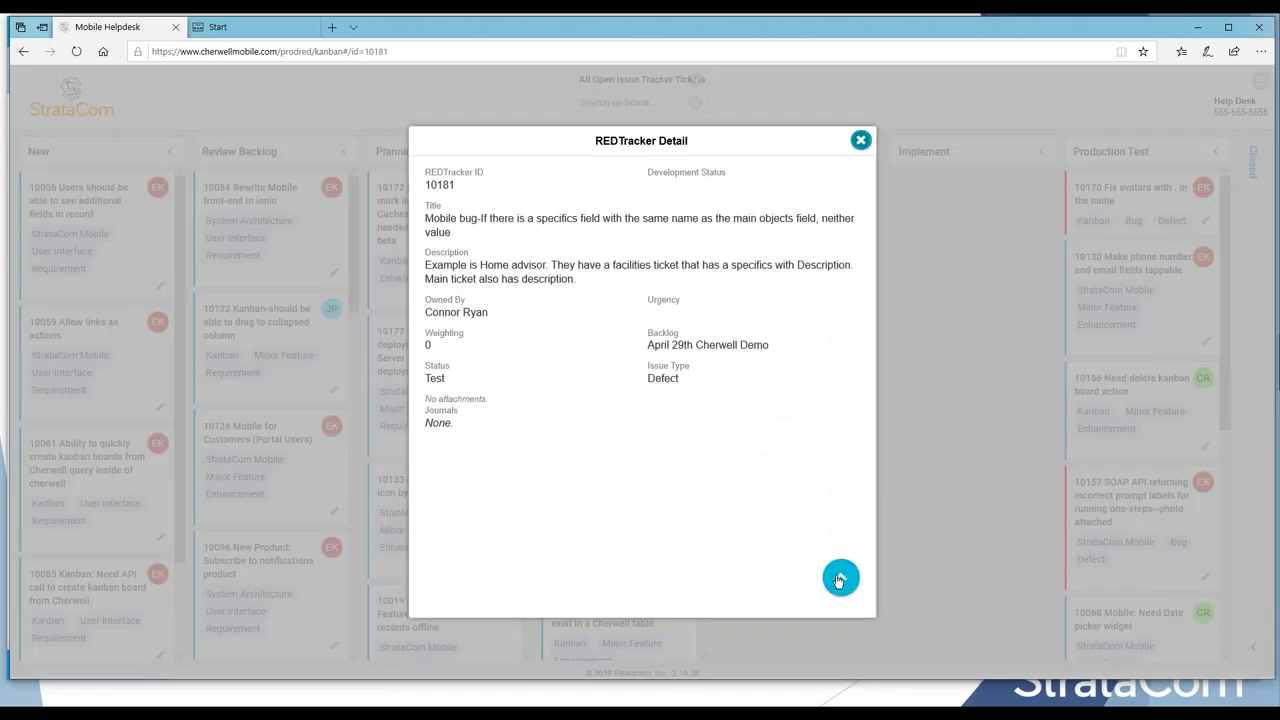
click(840, 579)
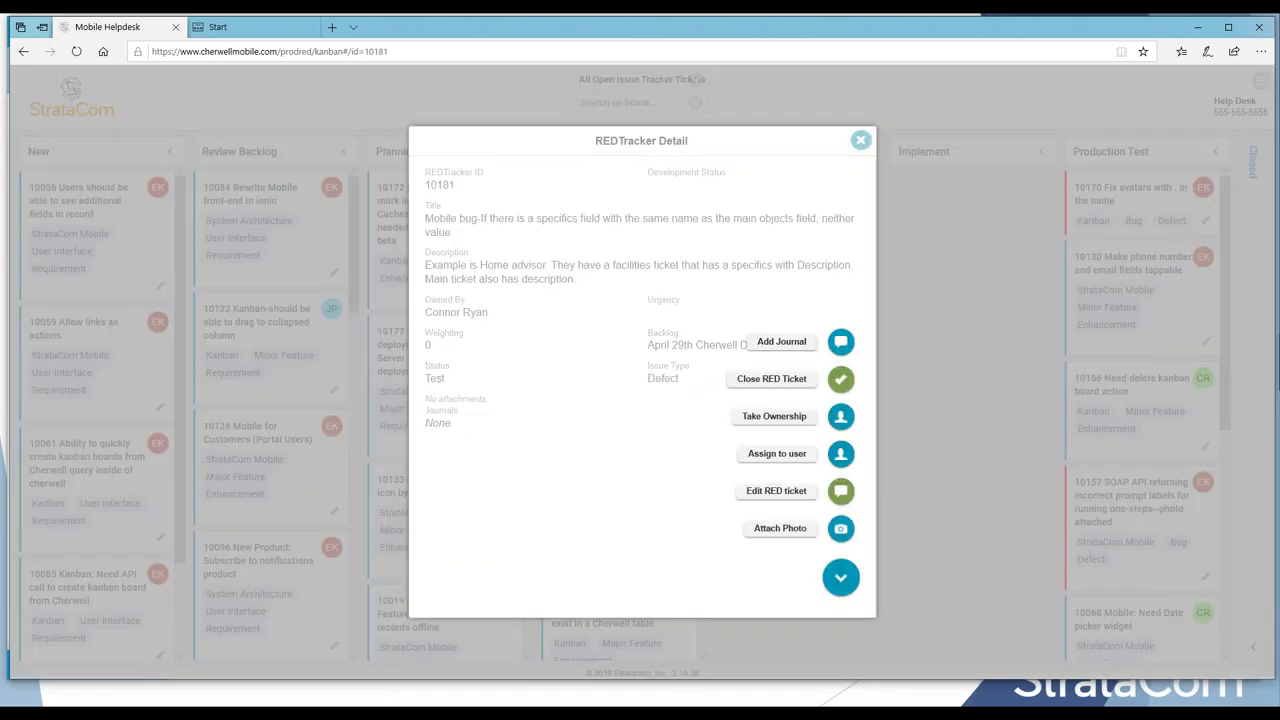
click(859, 142)
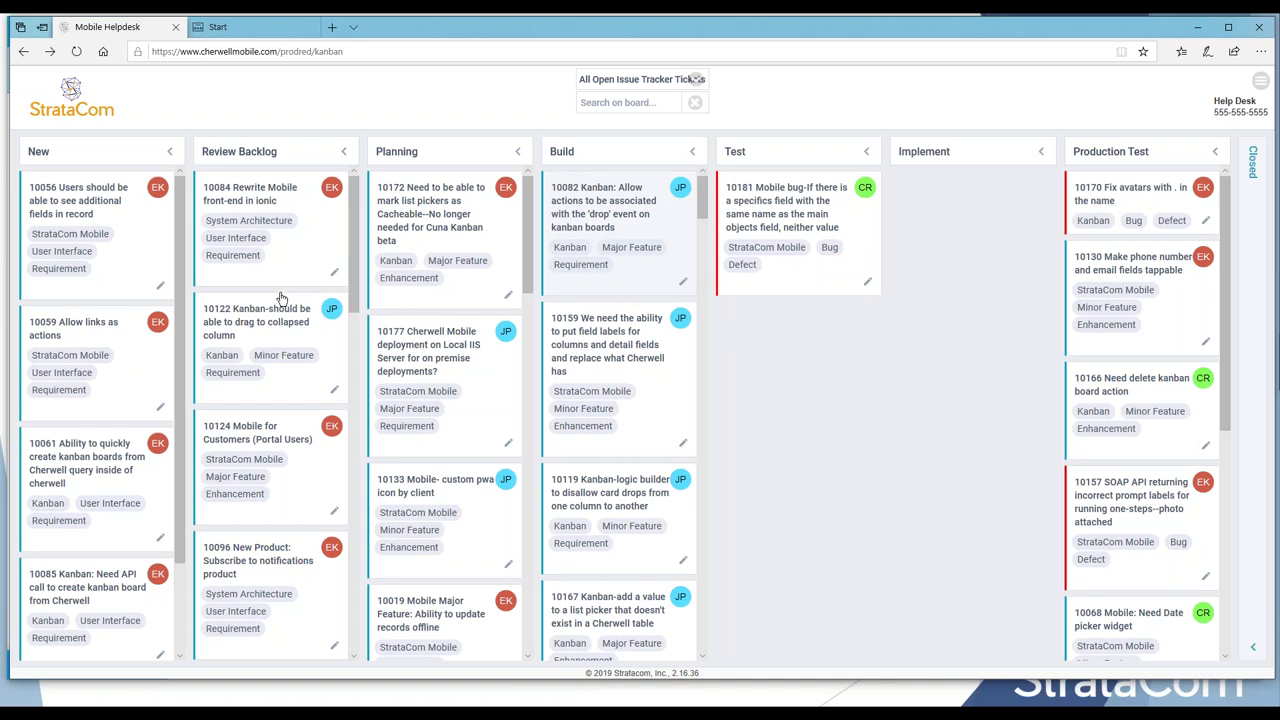
- Move card 10056 from the New column to Review Backlog and on to Implement
drag(113, 199, 268, 216)
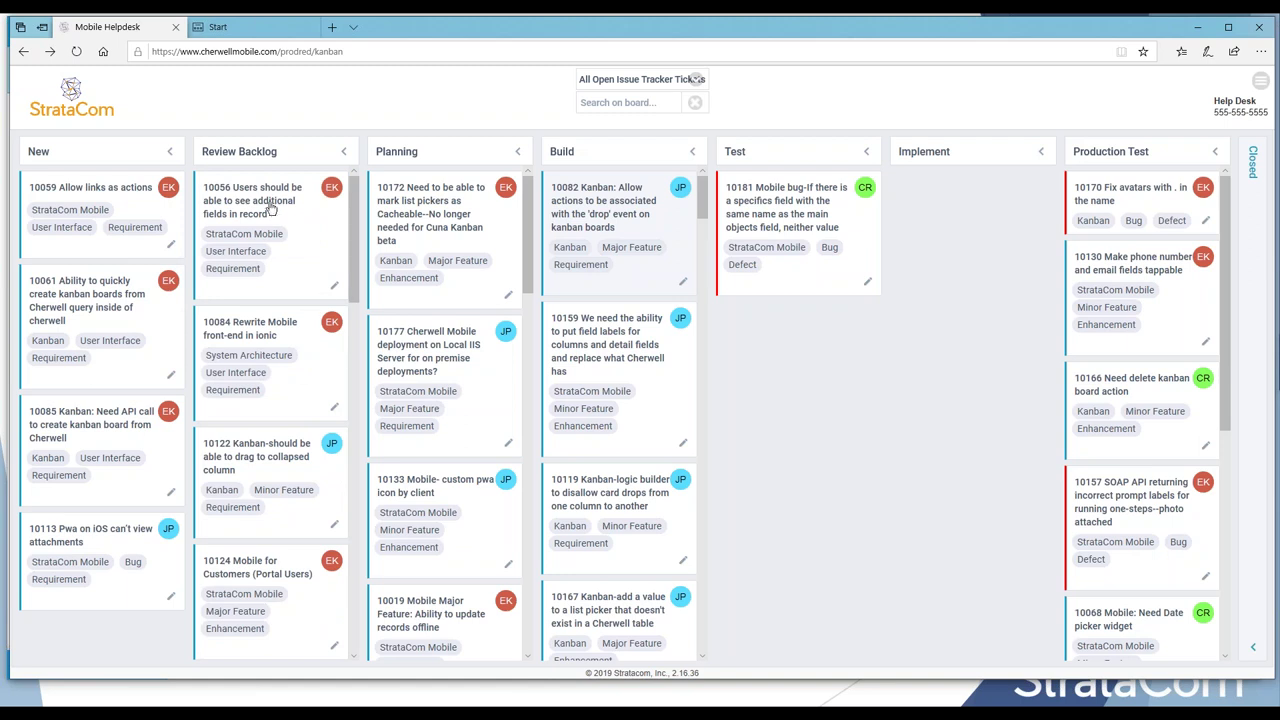
drag(257, 200, 938, 218)
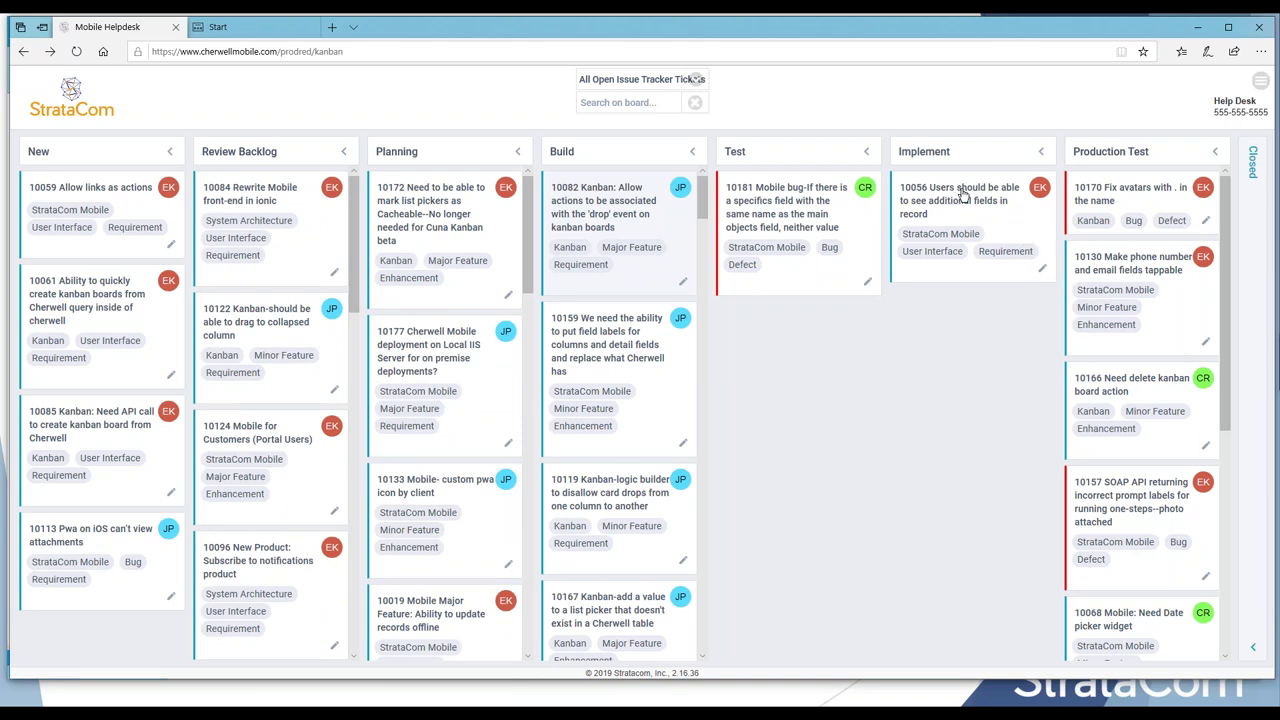
mouse_move(960, 196)
mouse_down()
mouse_move(477, 280)
mouse_move(95, 200)
mouse_move(800, 250)
mouse_move(965, 215)
mouse_up()
drag(980, 212, 952, 213)
scroll(630, 517, down, 1)
scroll(630, 517, down, 5)
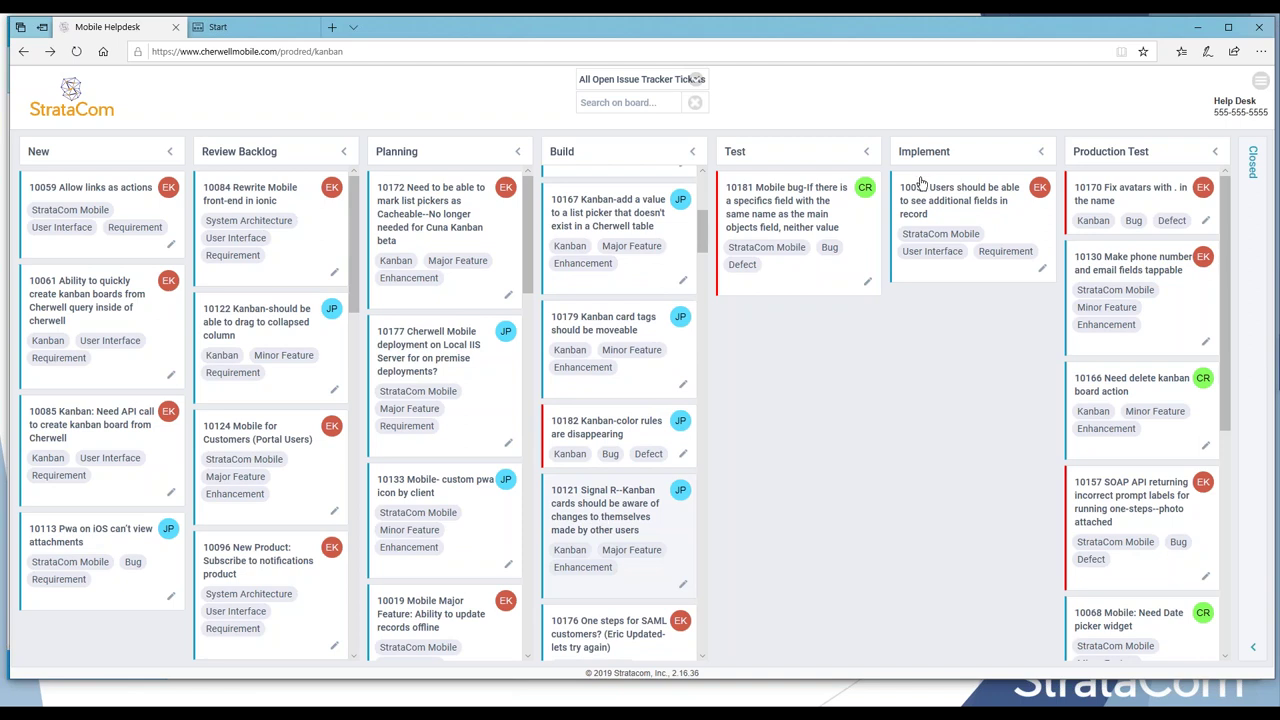
- Move card 10056 from Implement to Production Test and back to Implement
drag(958, 205, 88, 205)
drag(948, 203, 980, 212)
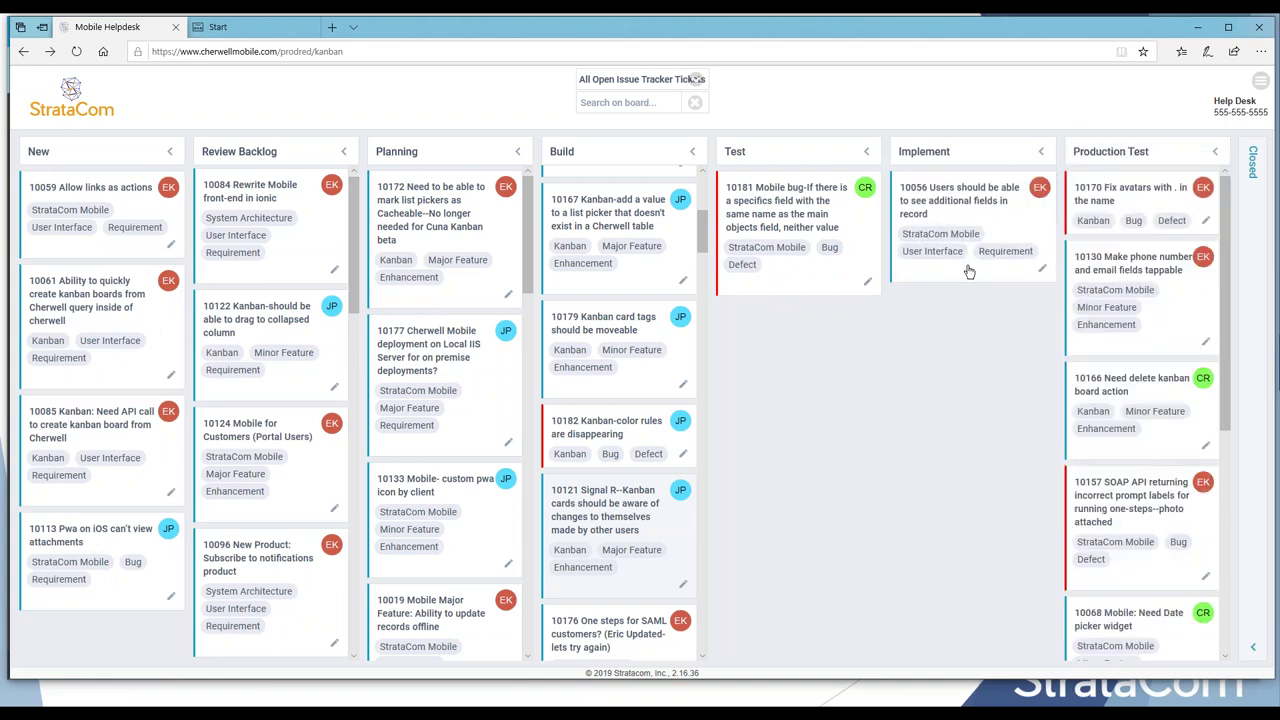
drag(976, 210, 1157, 222)
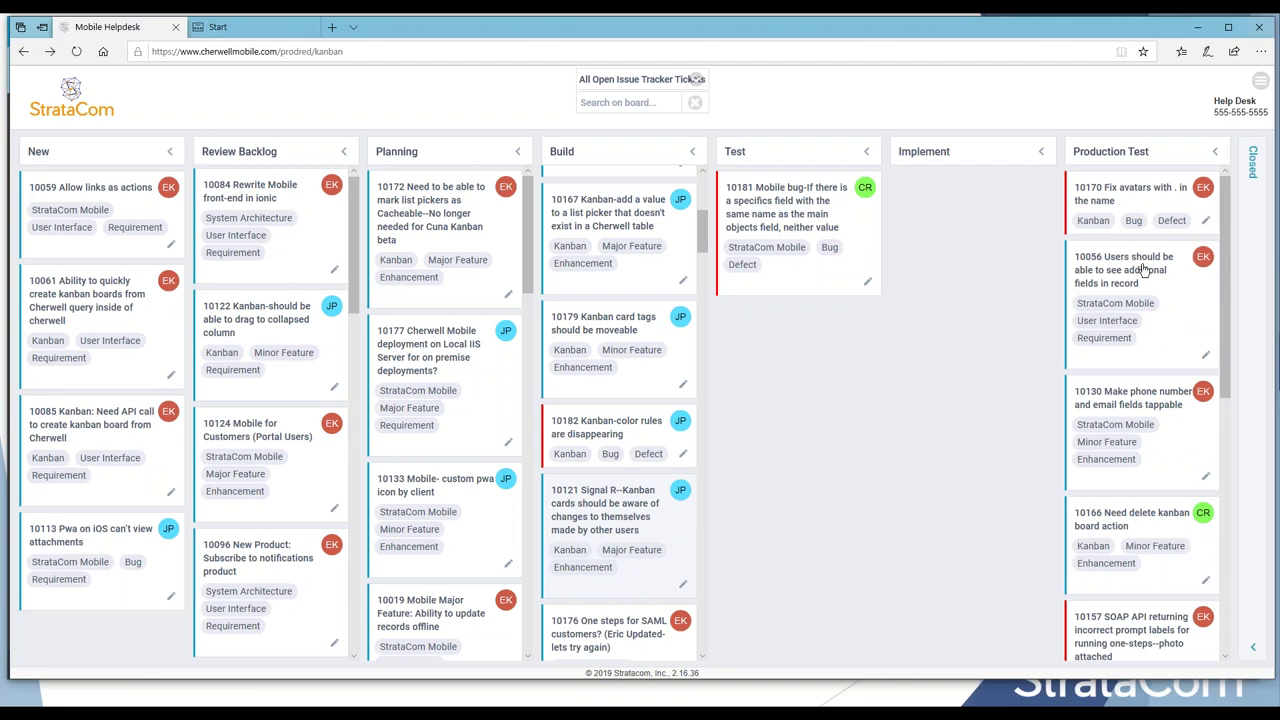
drag(1161, 268, 986, 212)
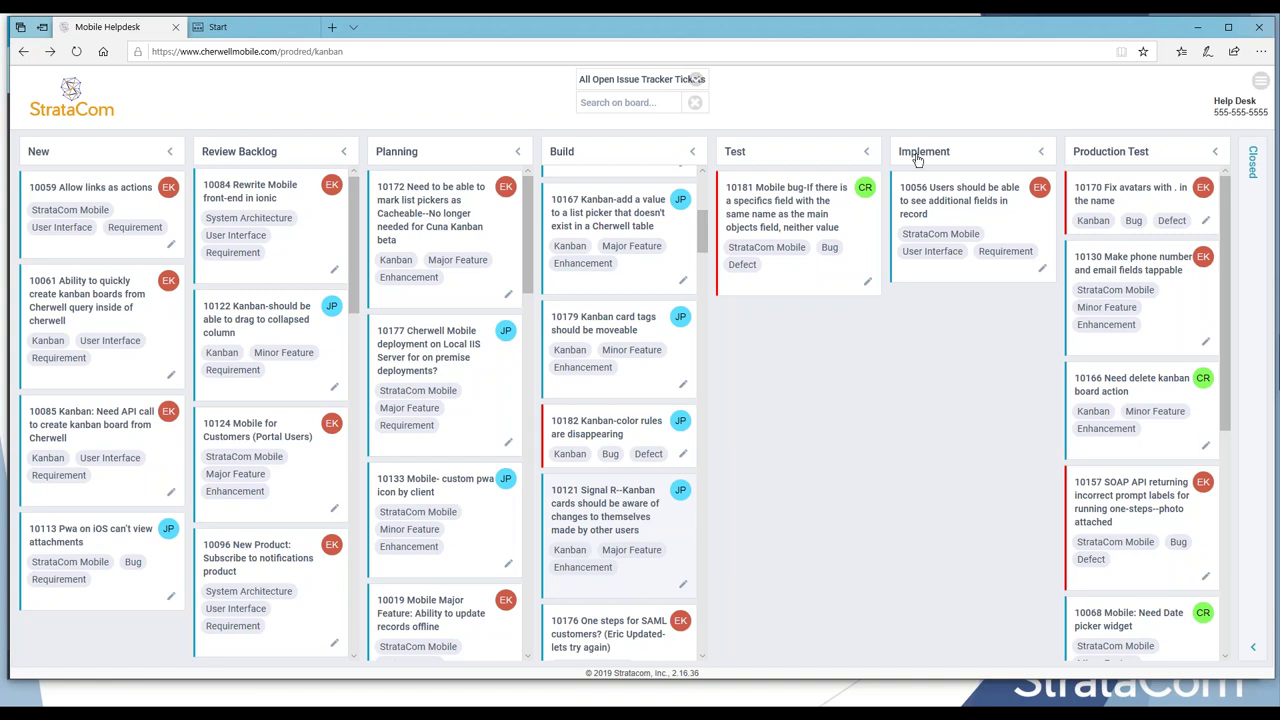
- Return card 10056 from Implement to the New column, and show the first cards in Build
drag(951, 199, 155, 263)
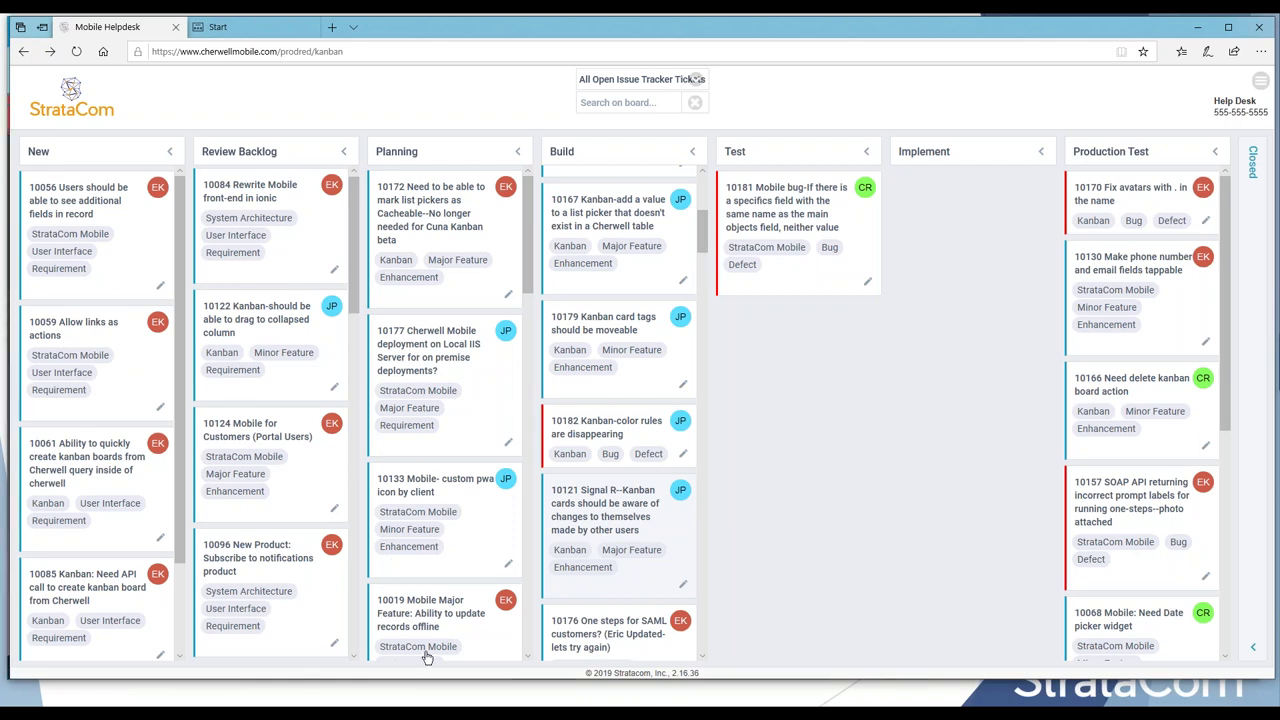
mouse_move(420, 708)
mouse_move(551, 690)
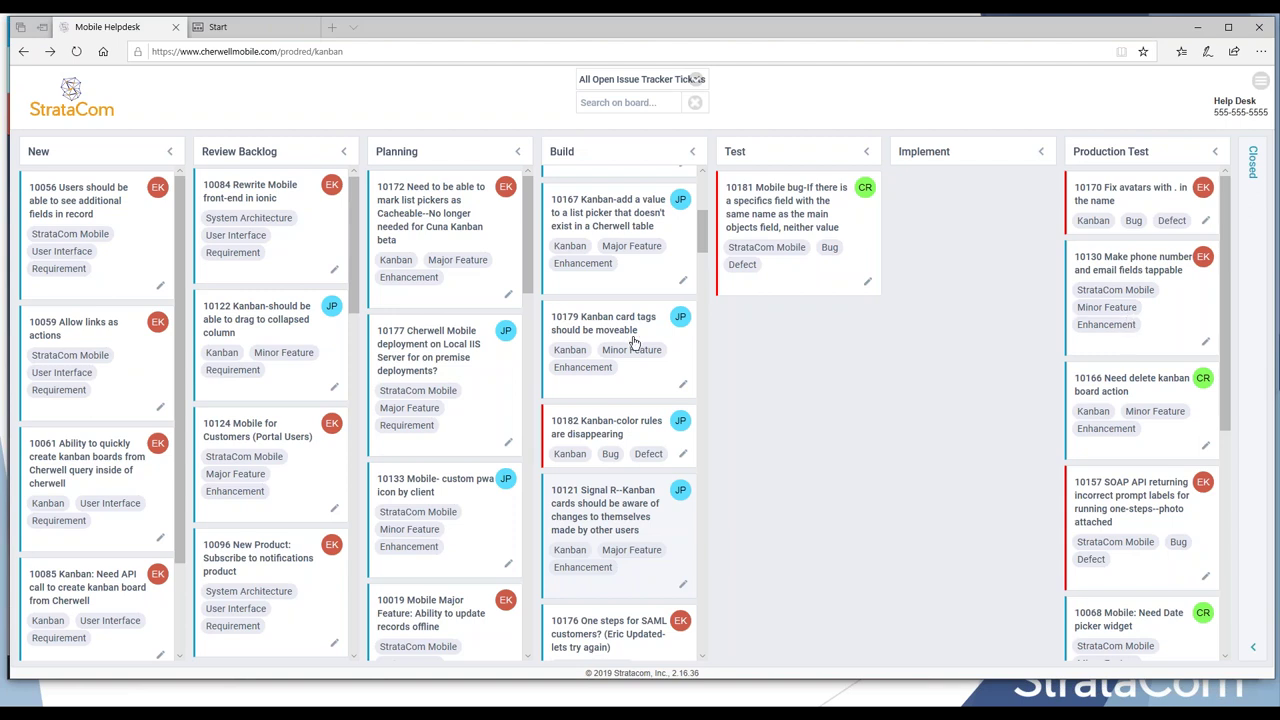
scroll(635, 345, up, 4)
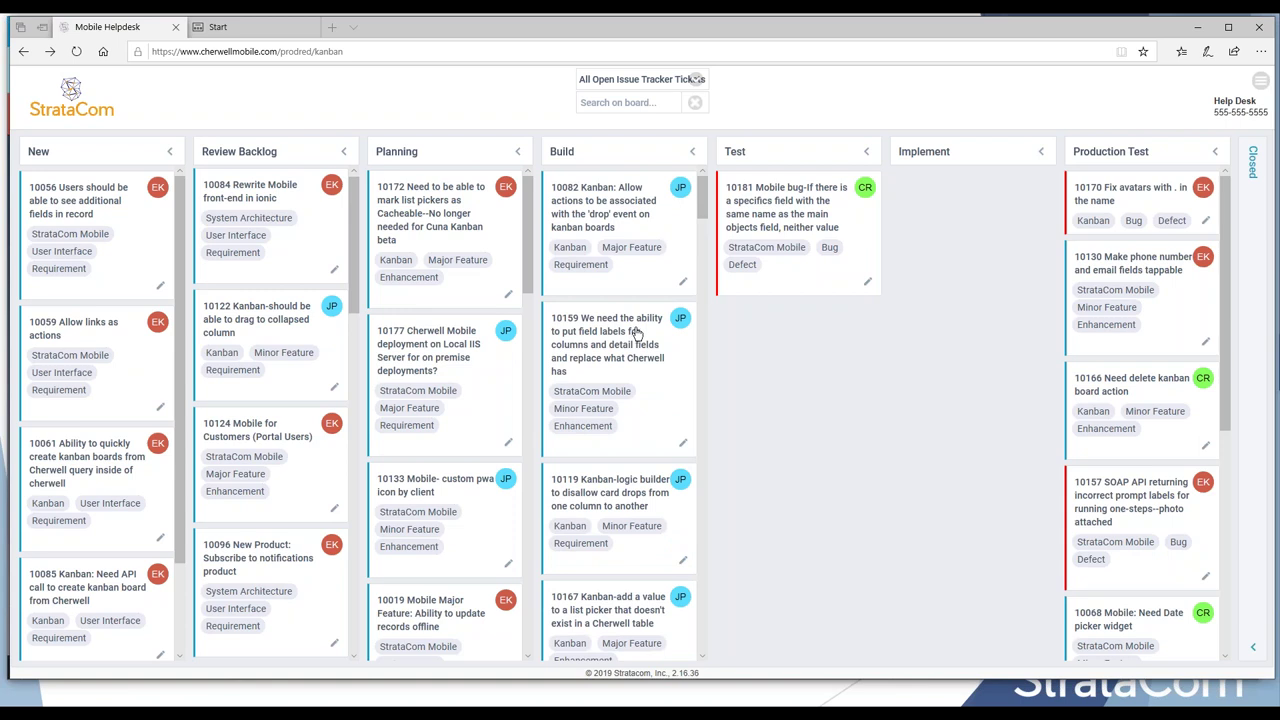